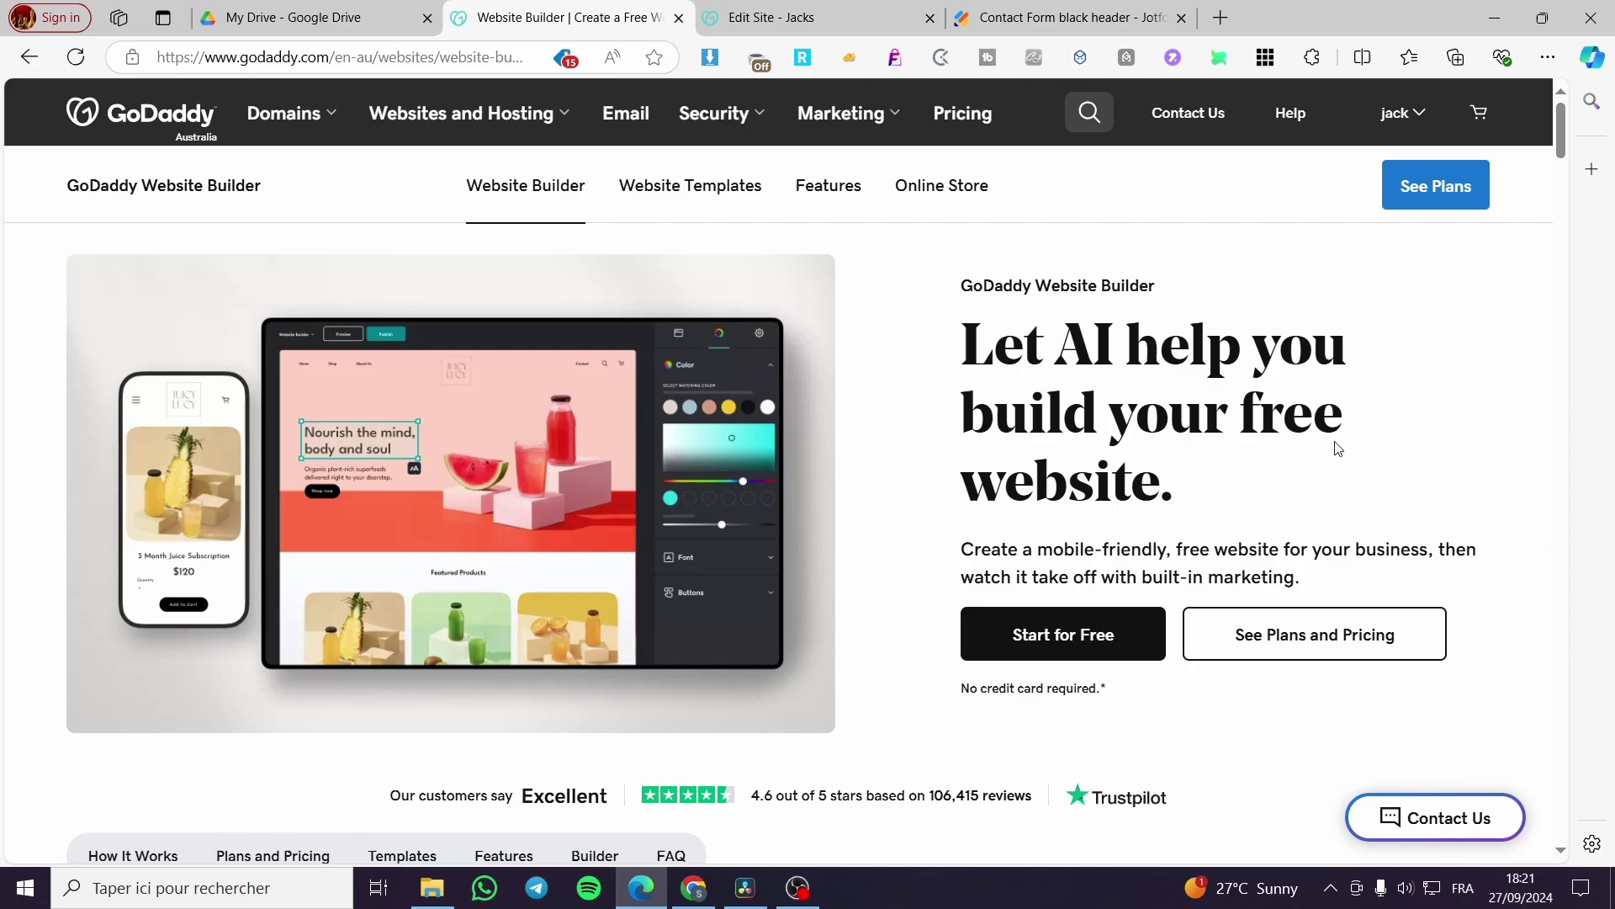
- Close the account menu and return to the Website Builder page under Websites and Hosting
left_click(1426, 122)
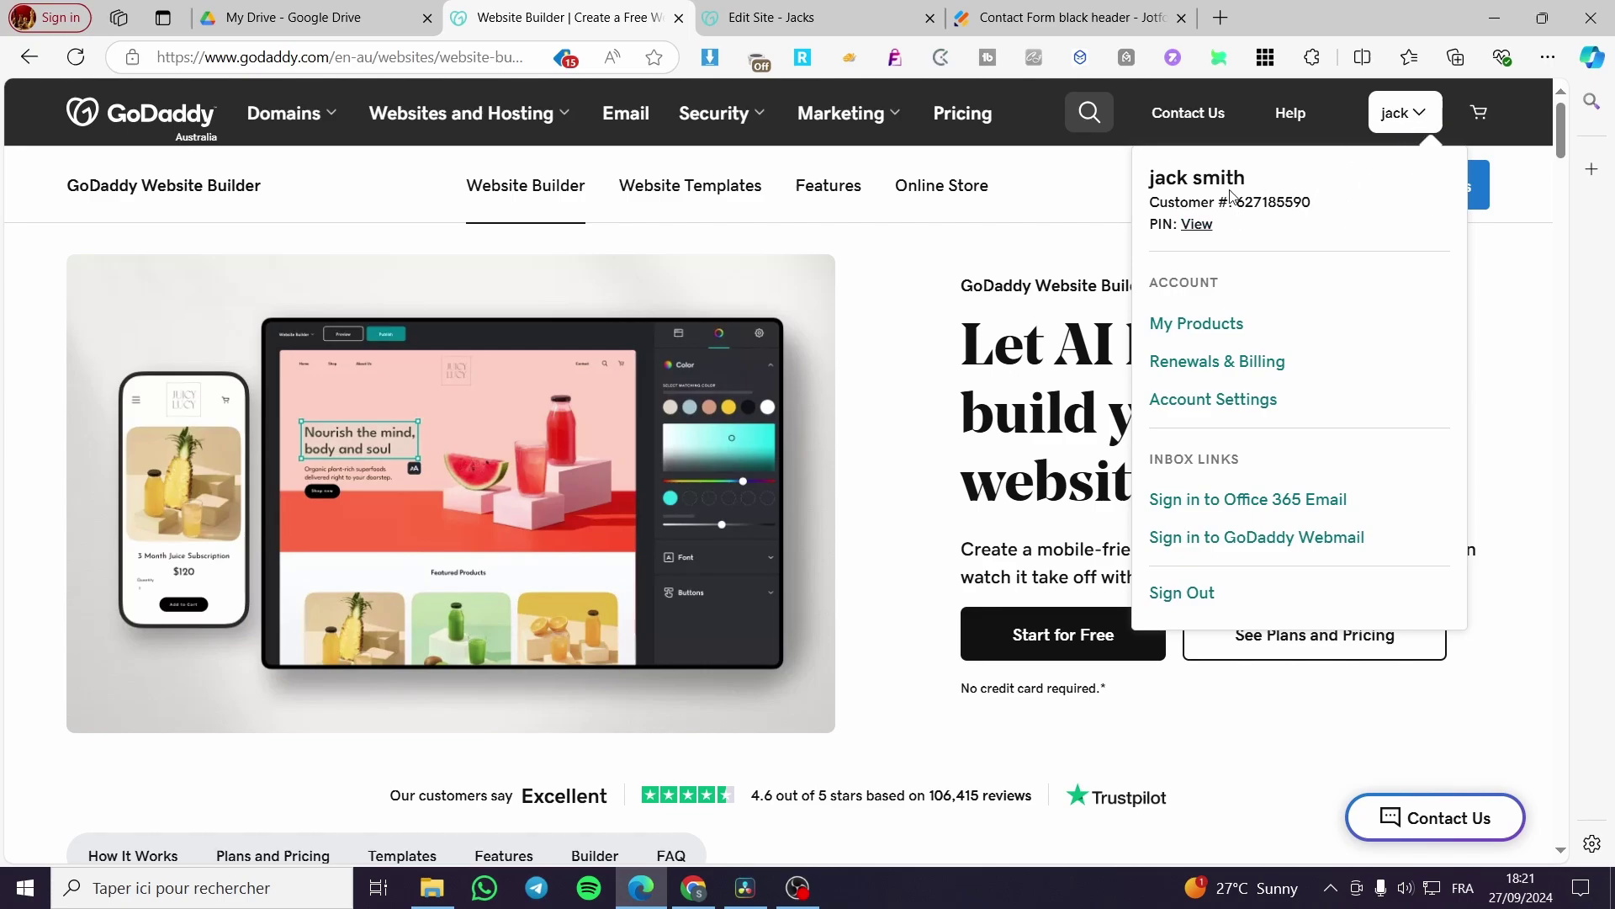
left_click(1430, 118)
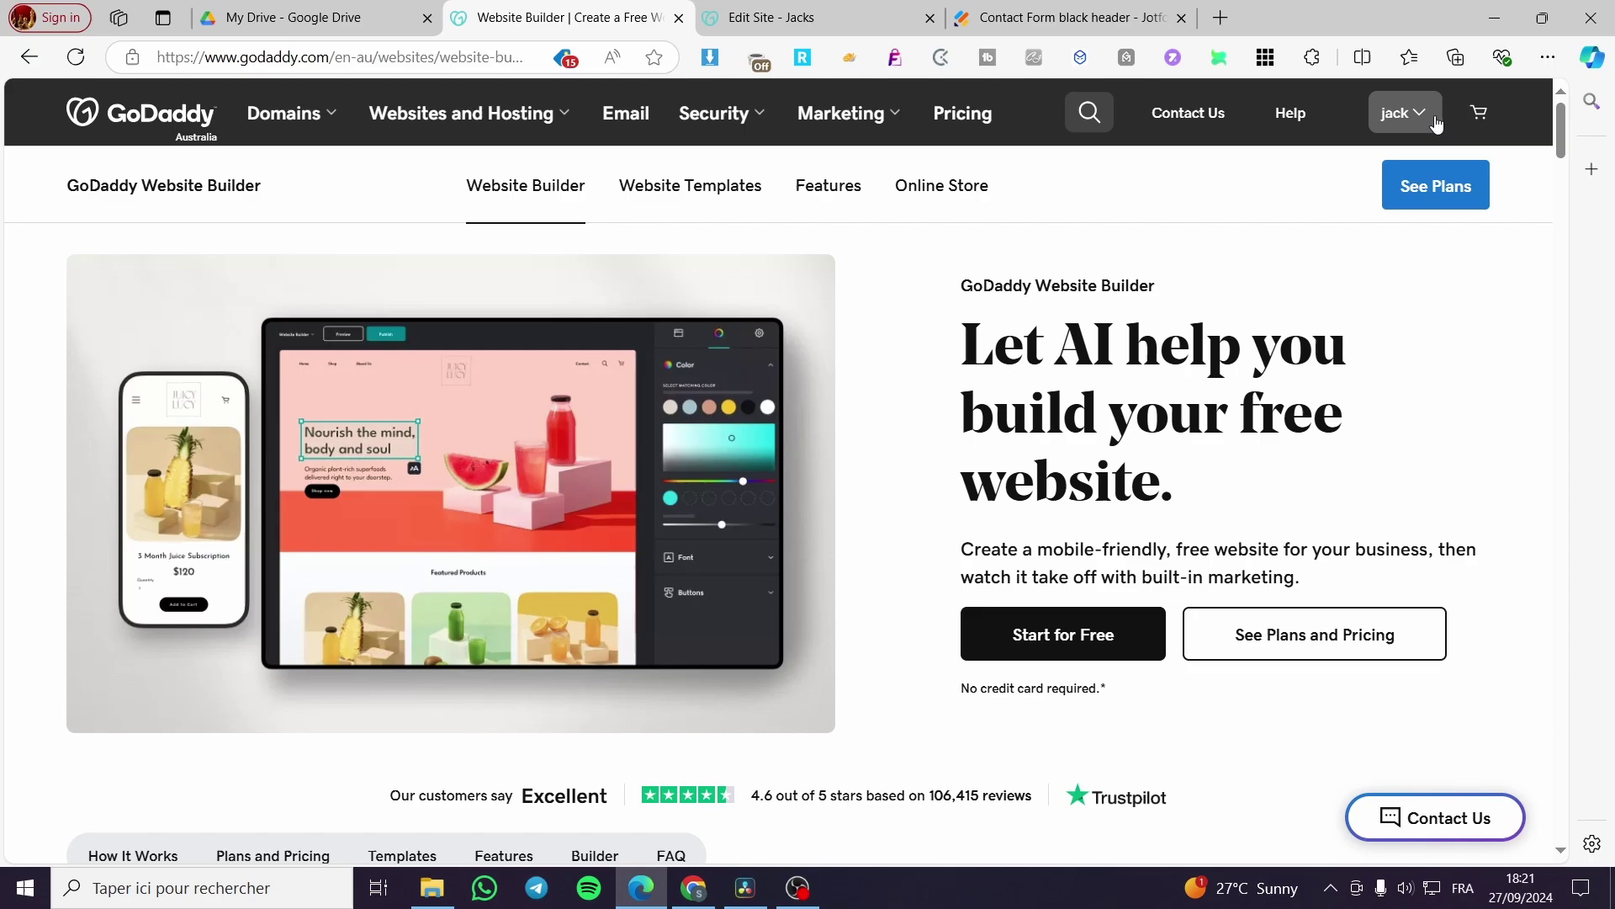
left_click(570, 130)
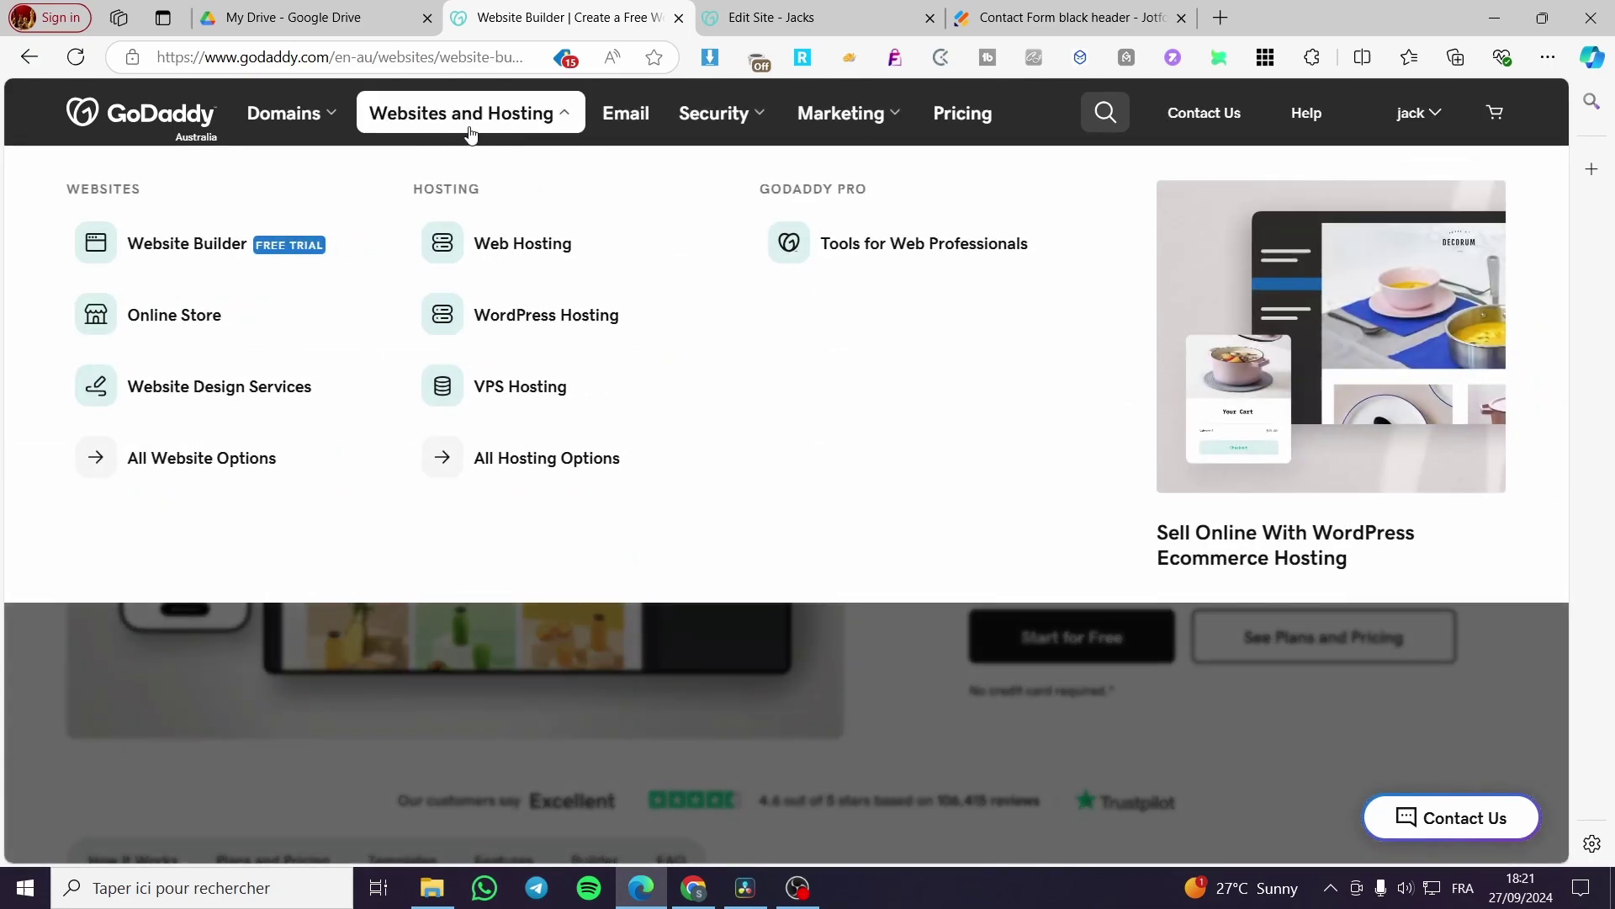
left_click(203, 250)
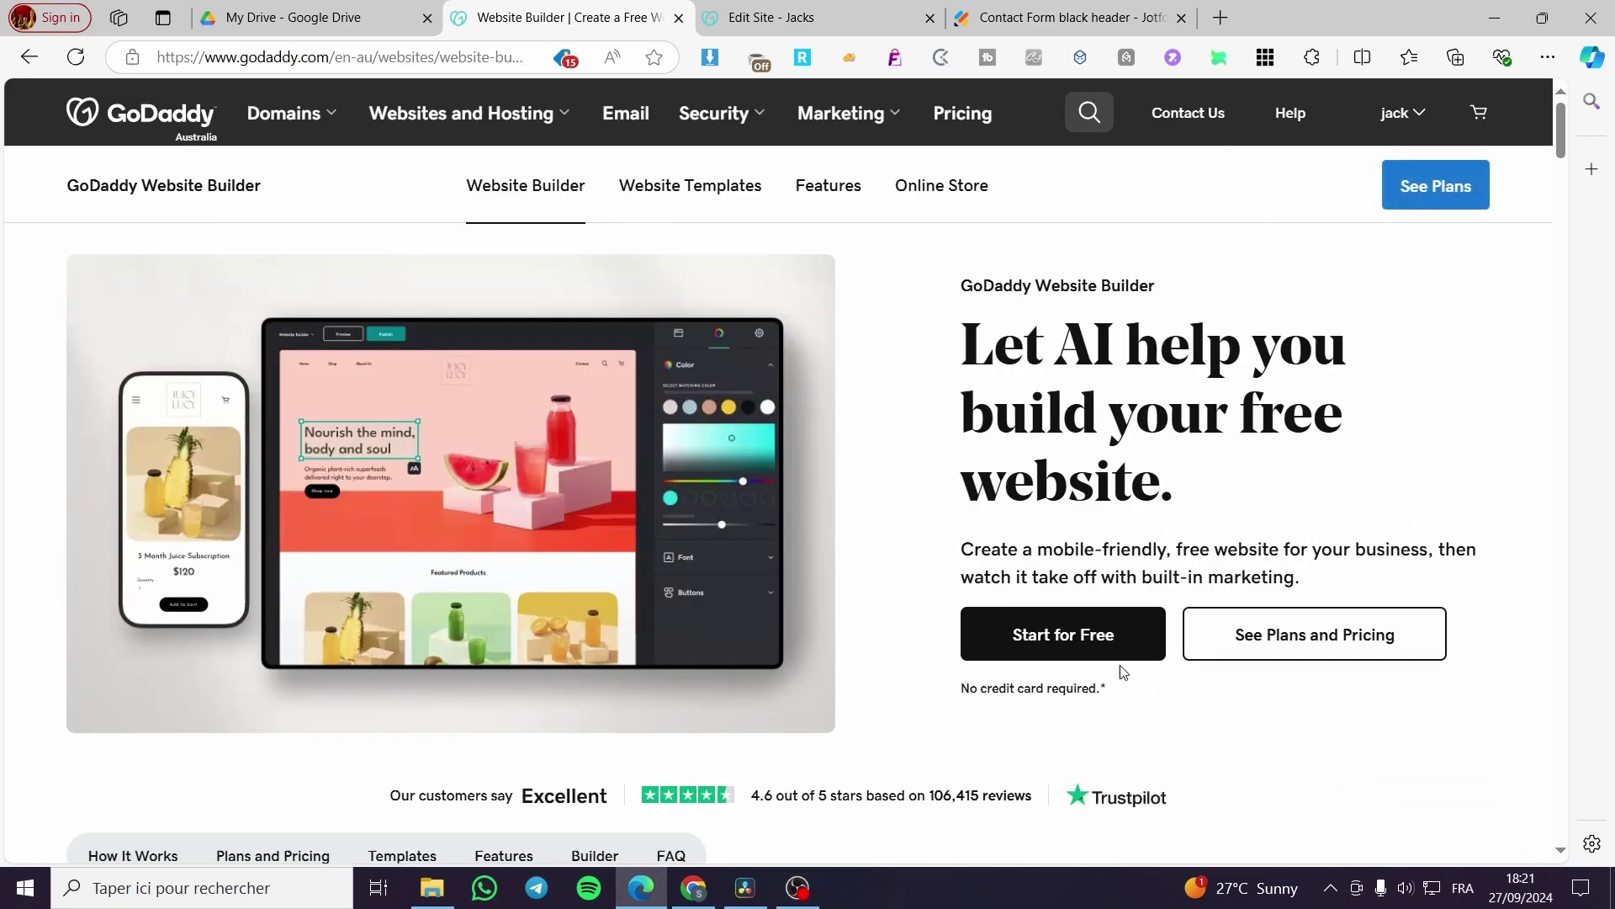
left_click(1434, 112)
- From My Products, find the Jacks website (jacks29.godaddysites.com) and open its dashboard
left_click(1227, 326)
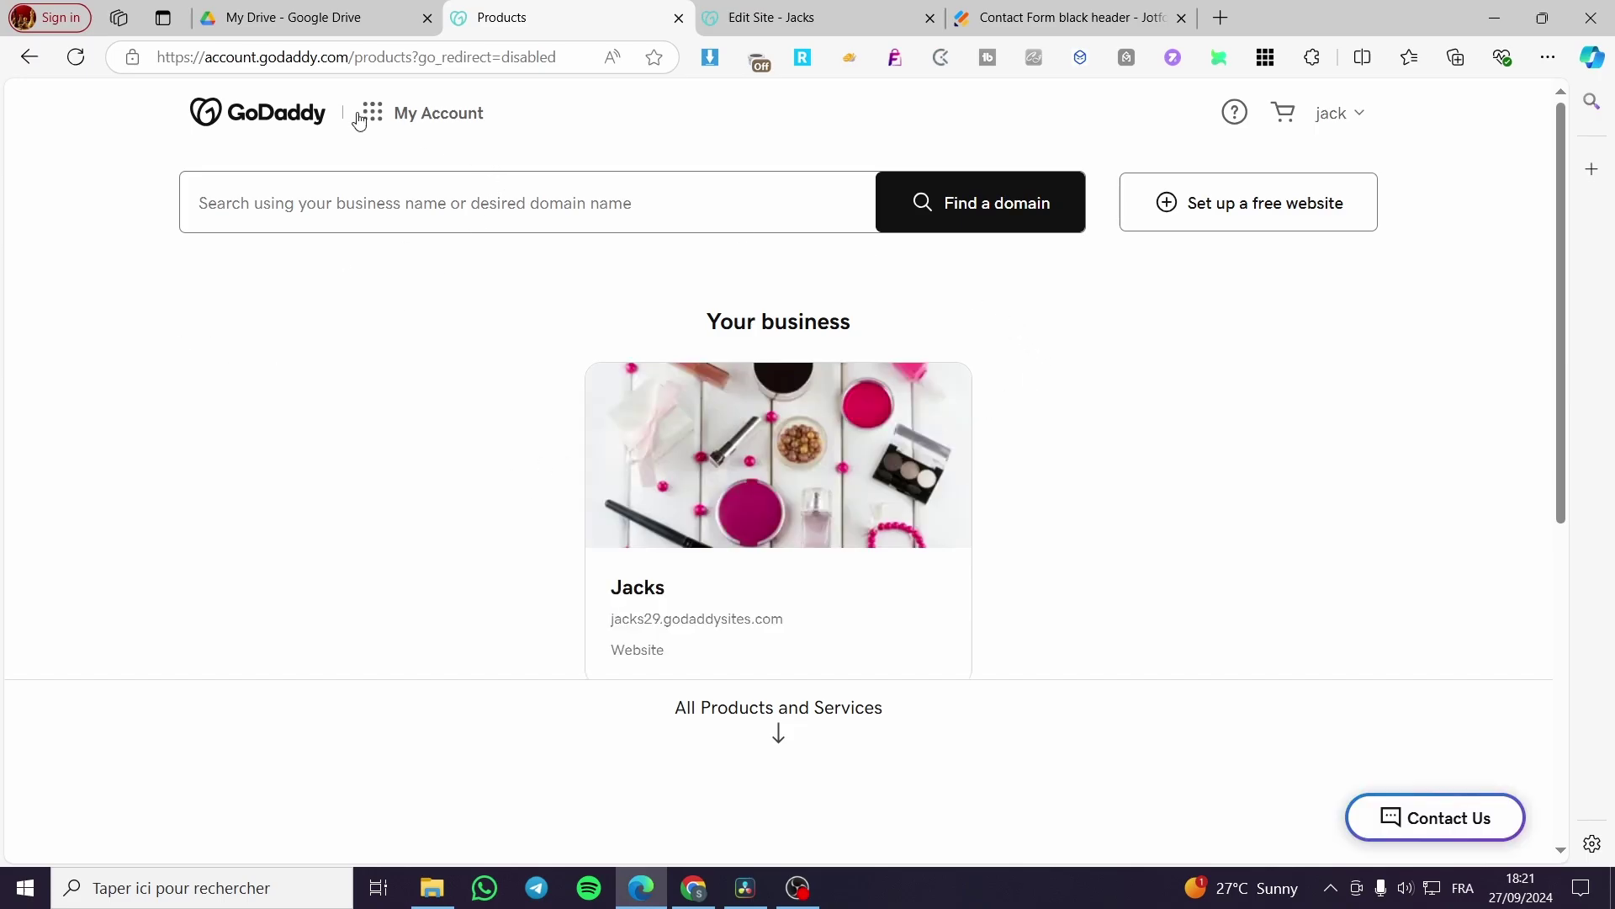
scroll(871, 341, "down", 7)
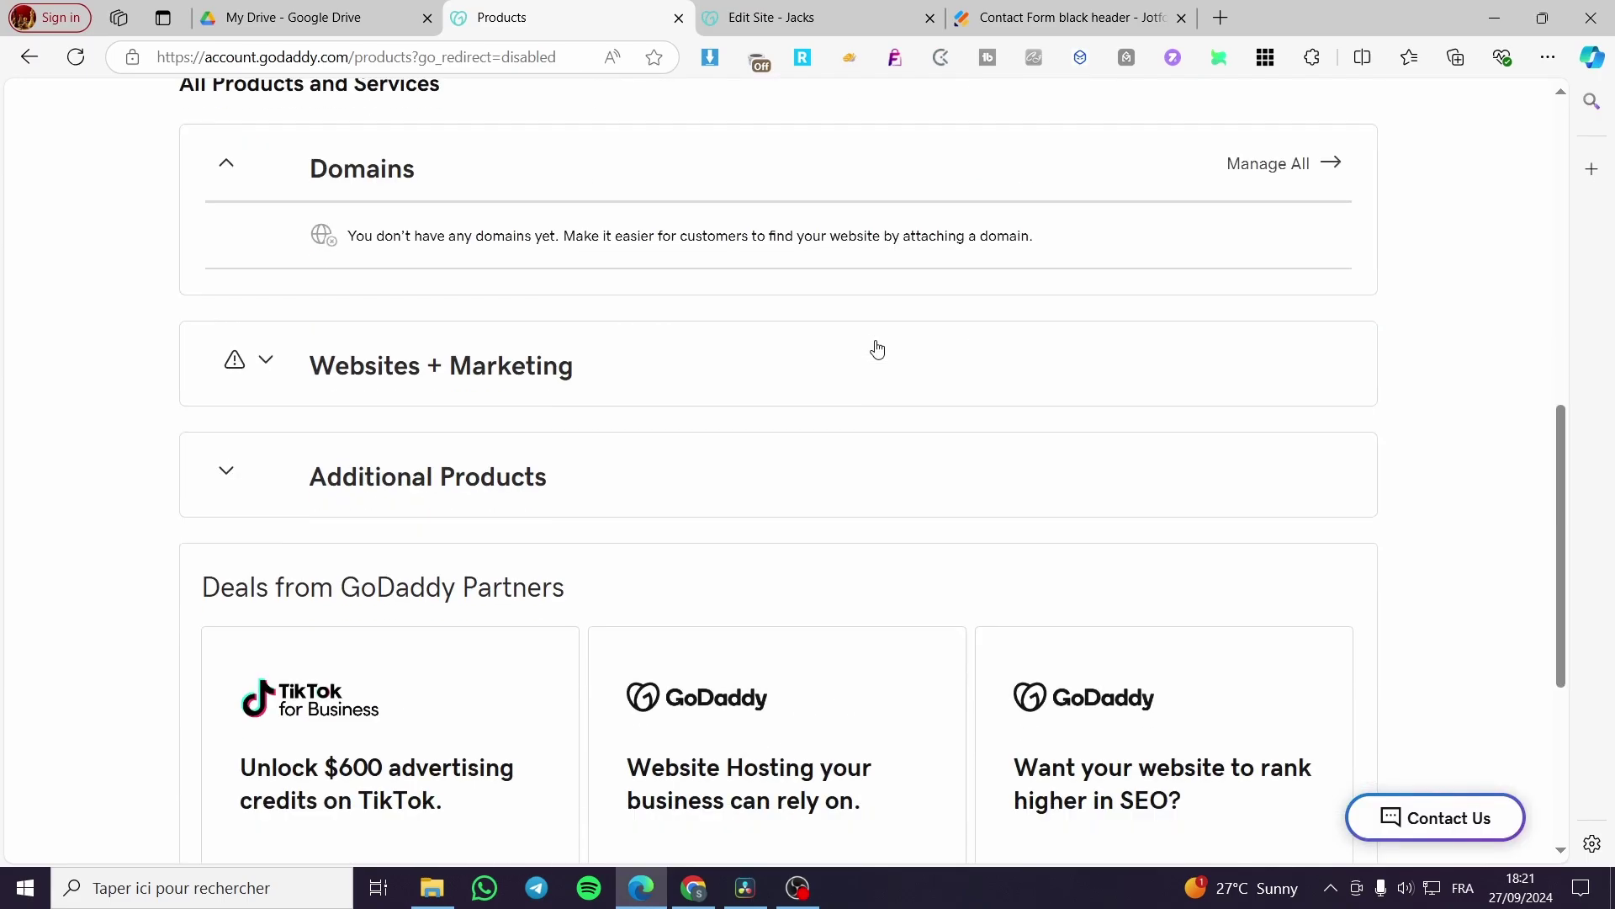
scroll(829, 354, "down", 1)
scroll(783, 415, "up", 8)
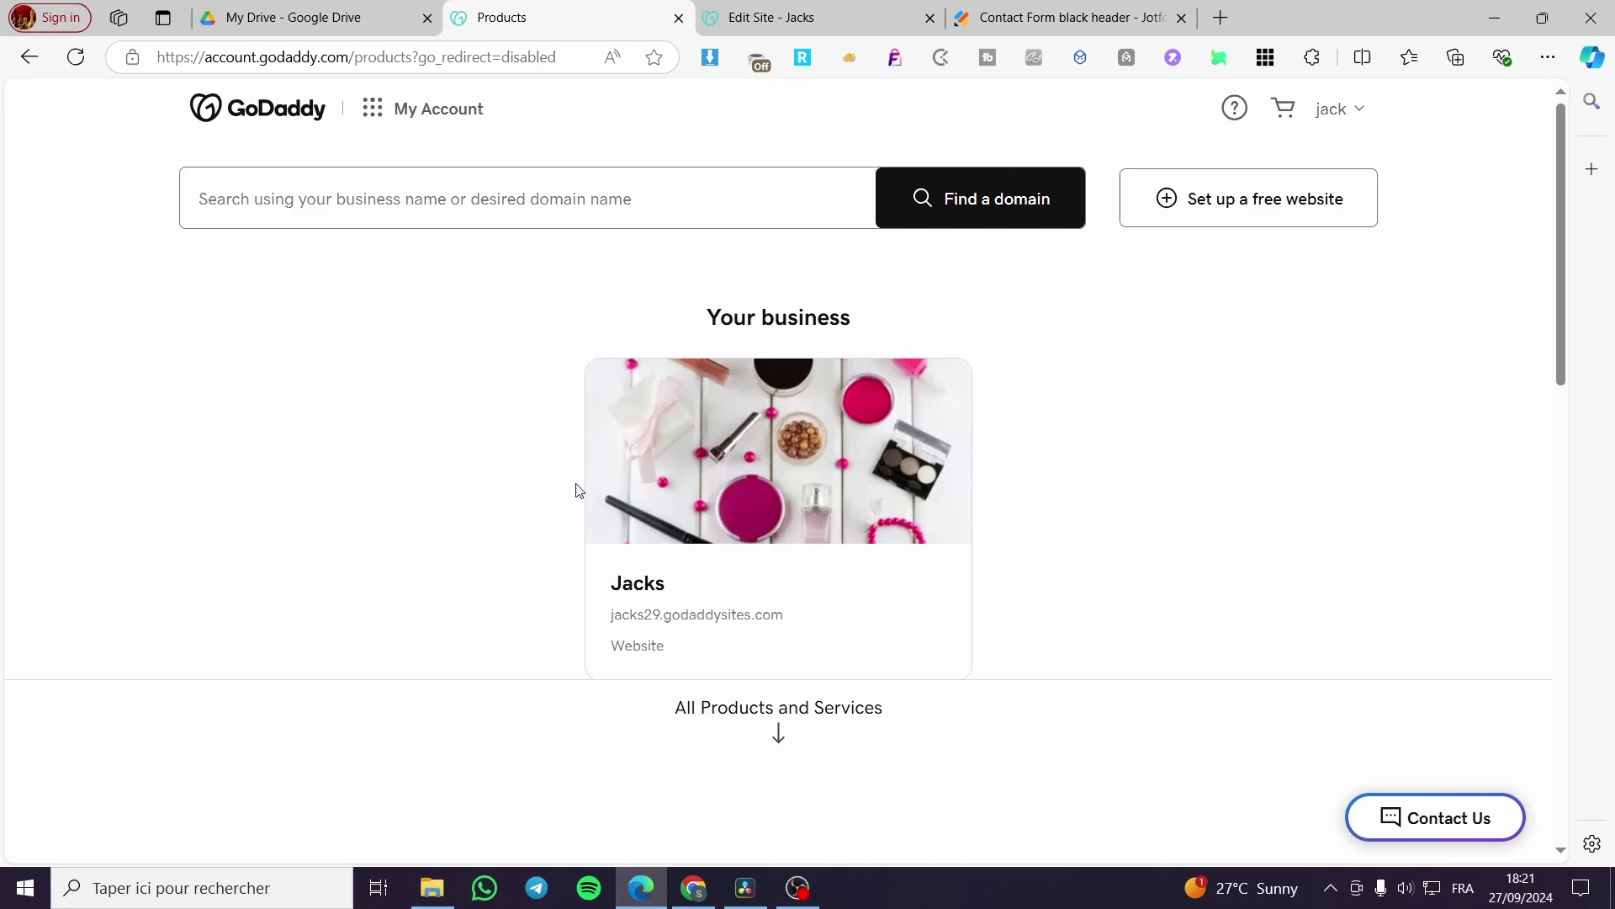
scroll(589, 492, "down", 6)
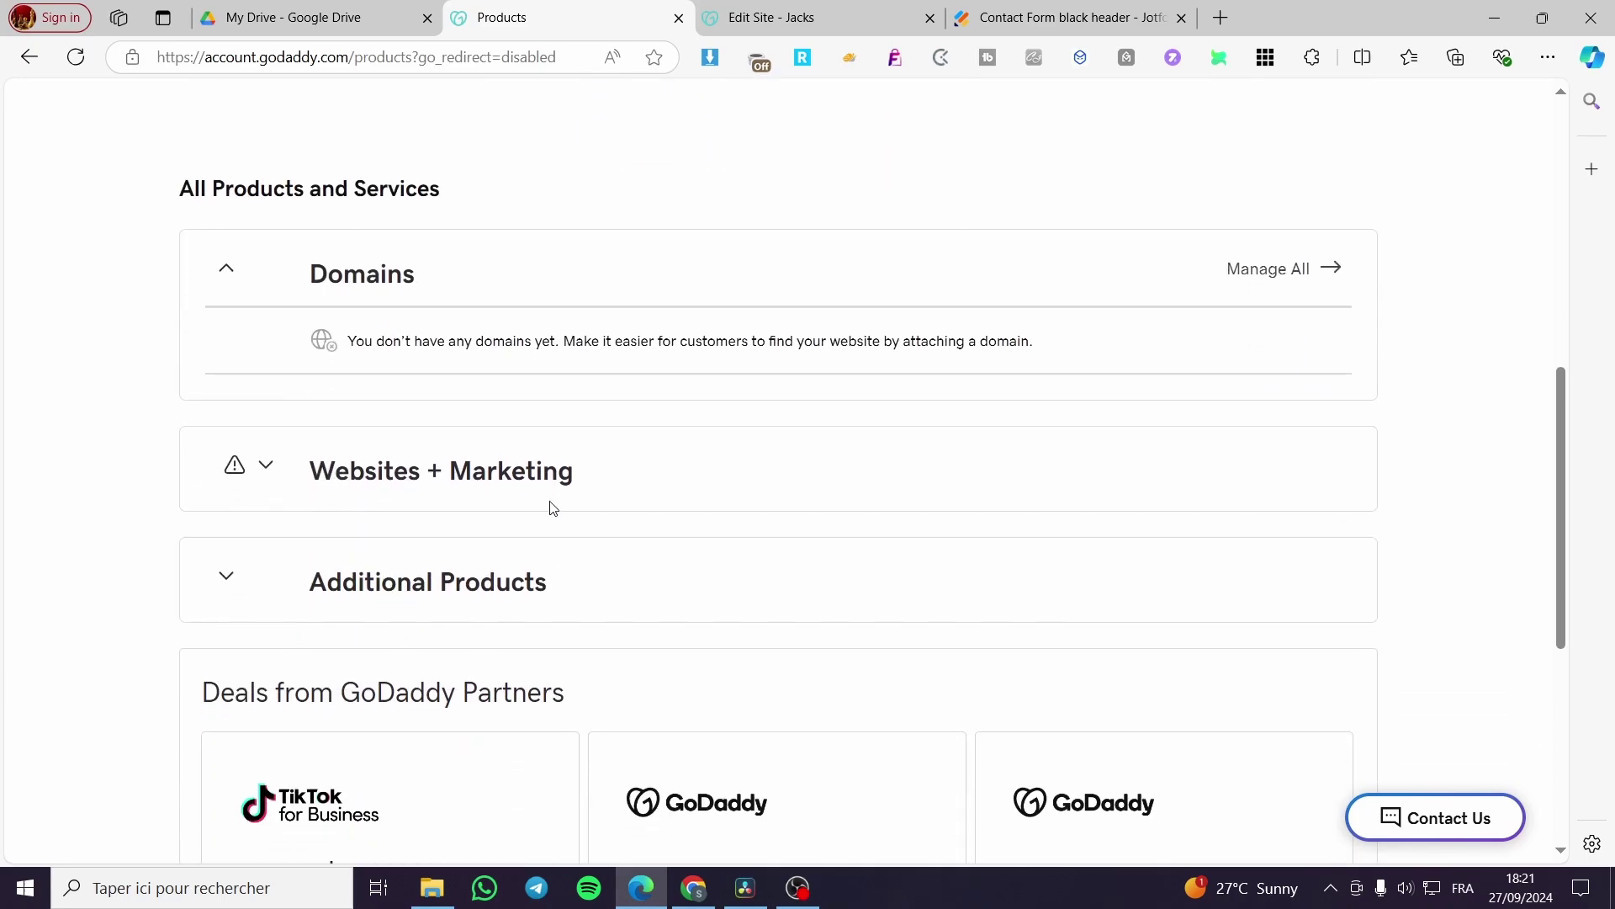
scroll(429, 589, "up", 6)
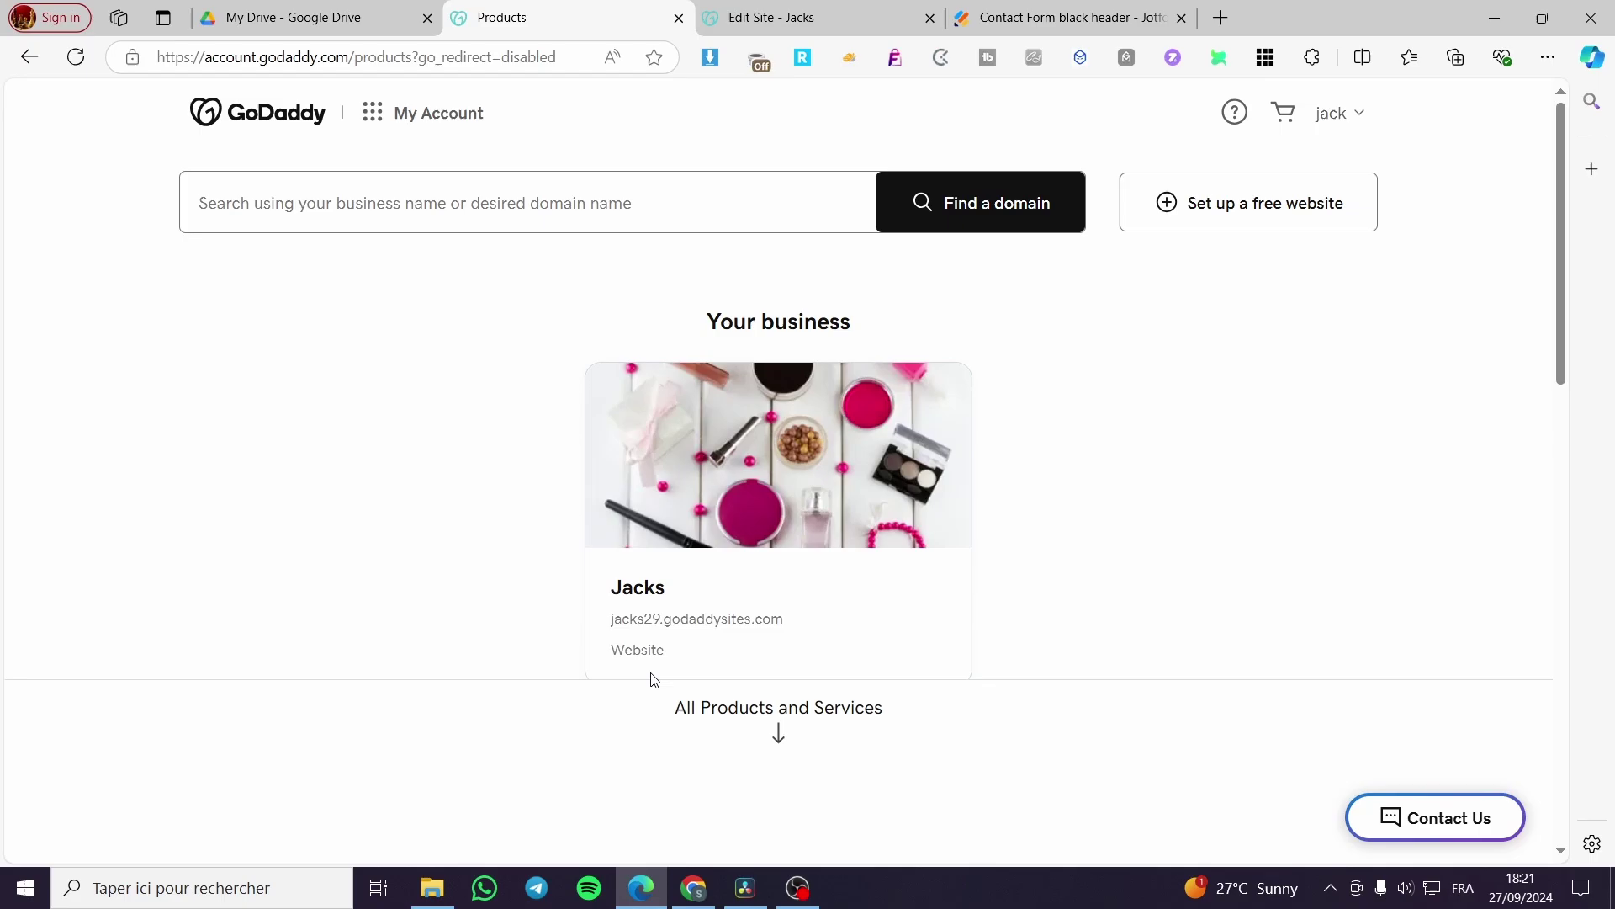
left_click(661, 653)
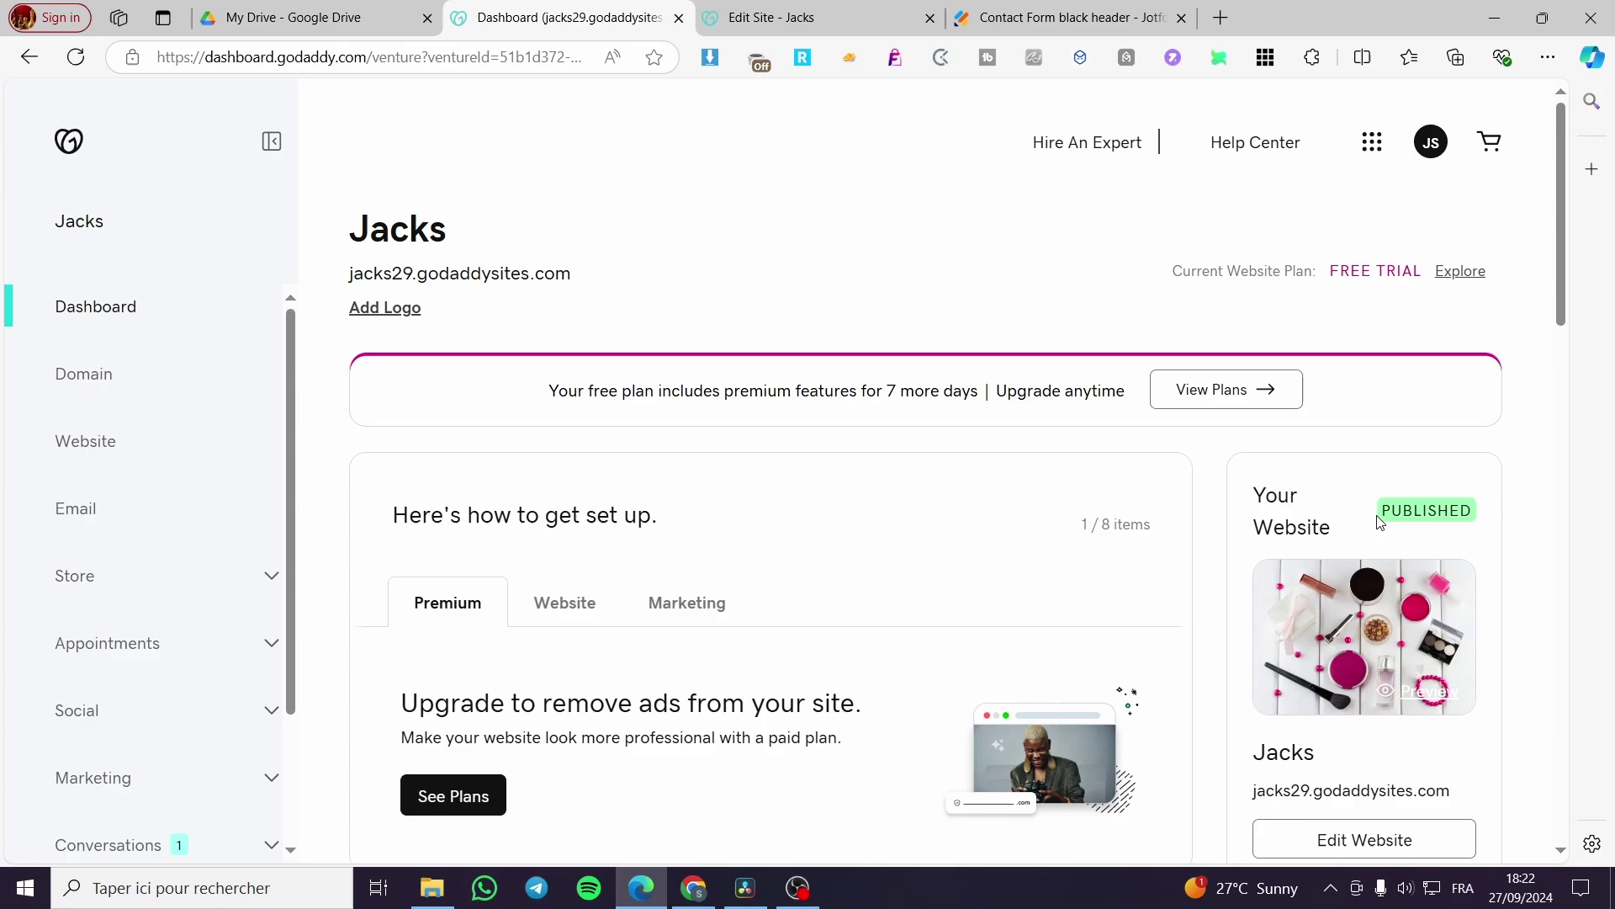
- Choose Edit Website under Your Website to launch the Jacks site editor
scroll(1380, 522, "down", 3)
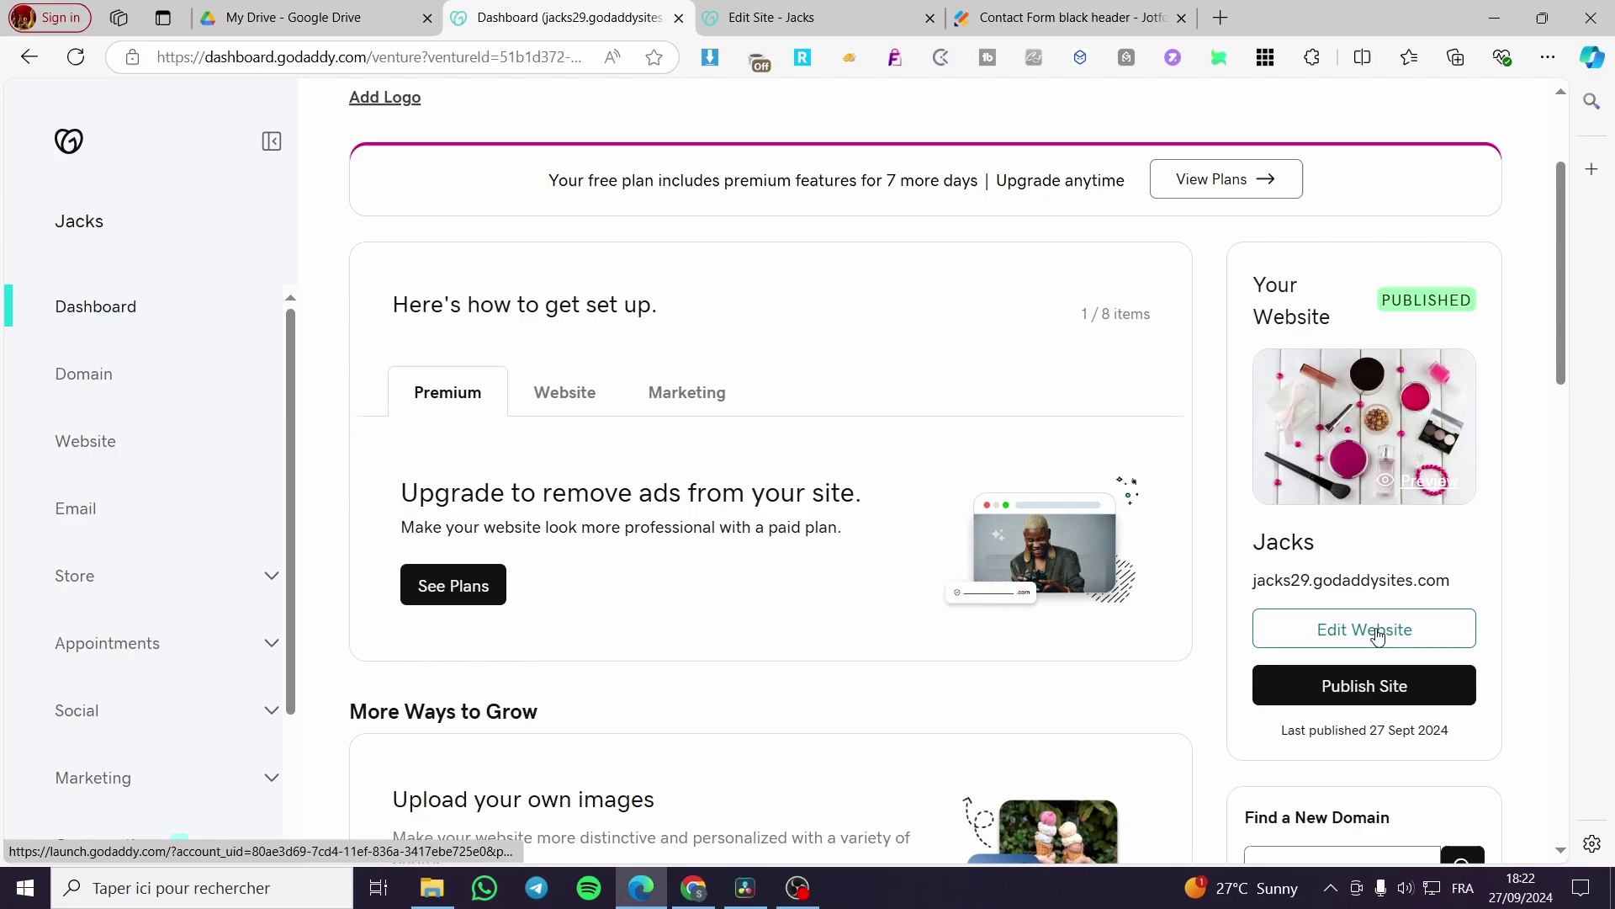
left_click(560, 400)
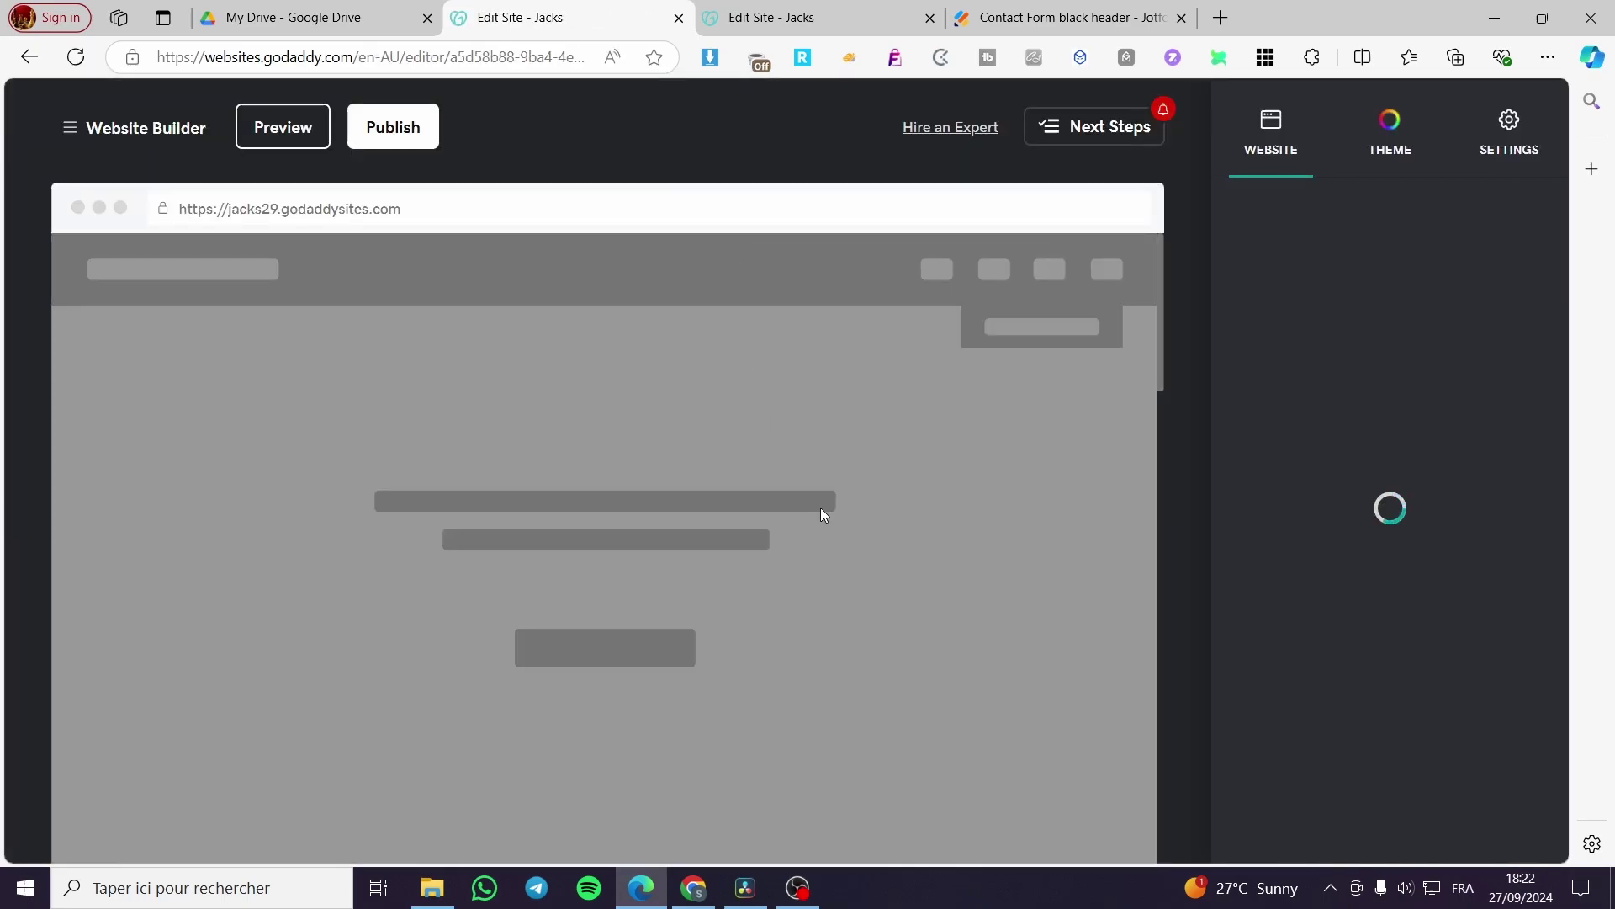
- Look through THEME and SETTINGS, then return to WEBSITE to list Home, Shop and Terms and Conditions
scroll(864, 480, "down", 3)
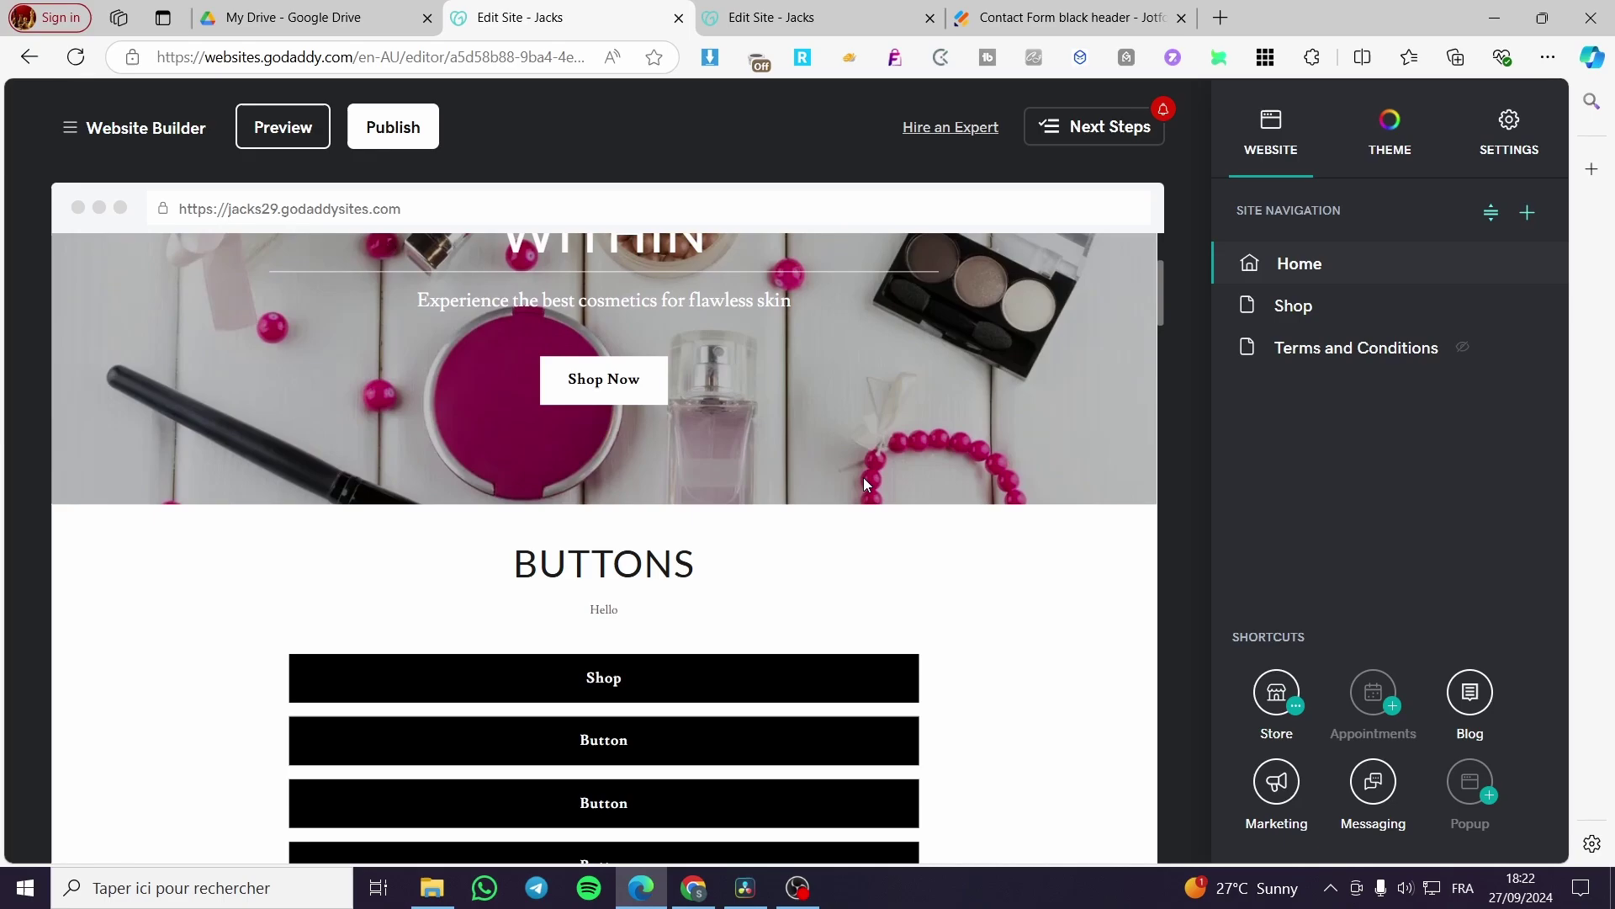
scroll(892, 497, "down", 2)
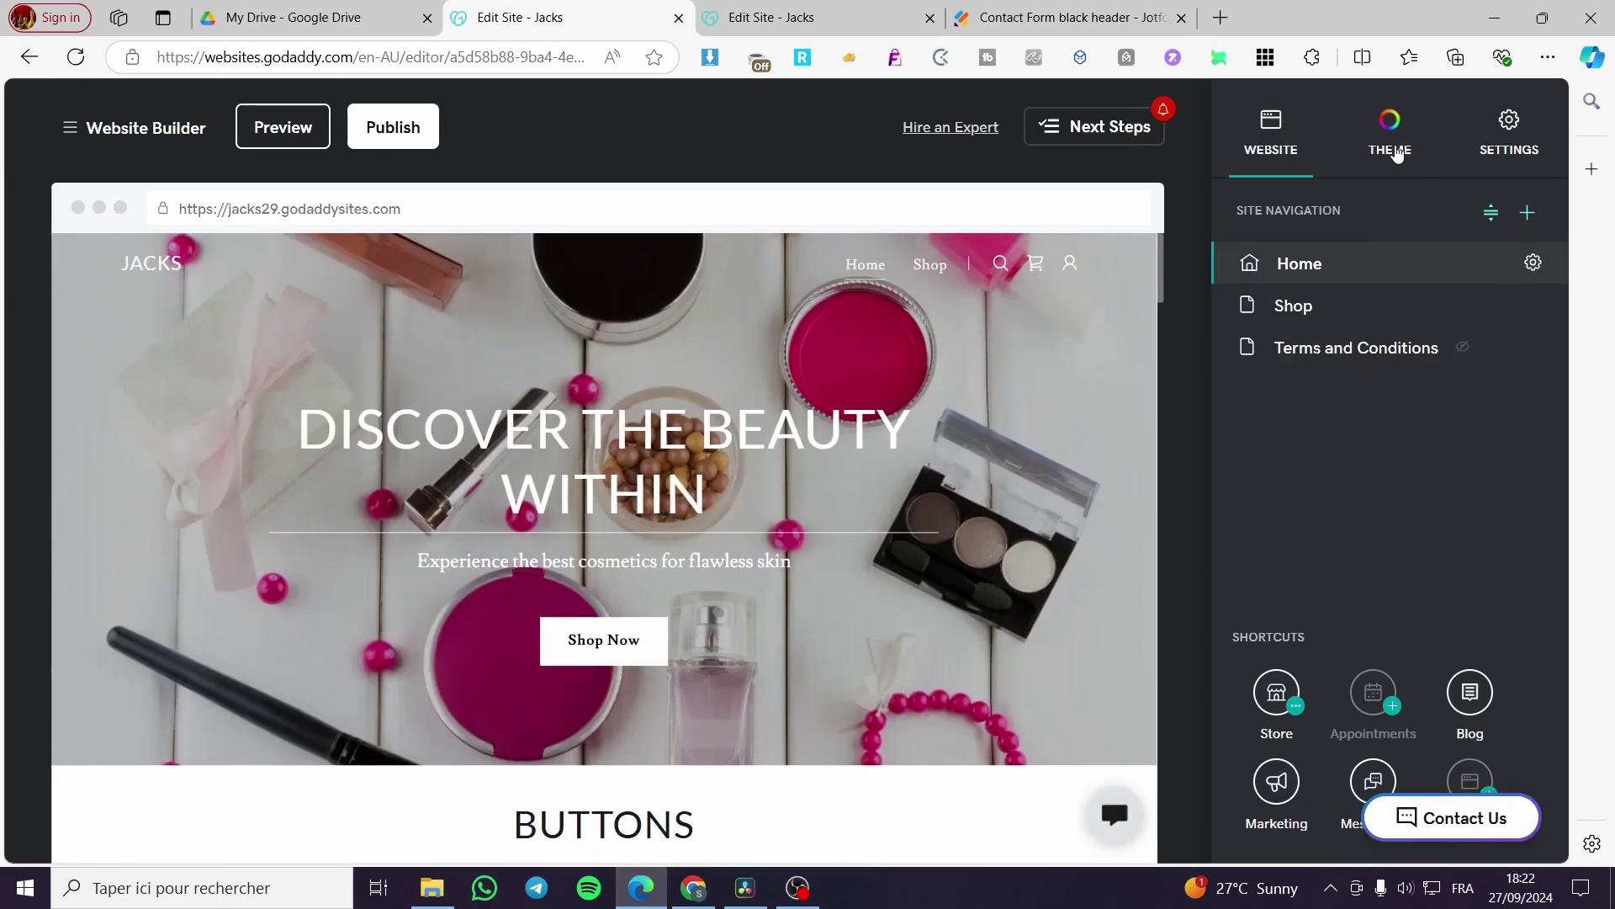
left_click(1393, 152)
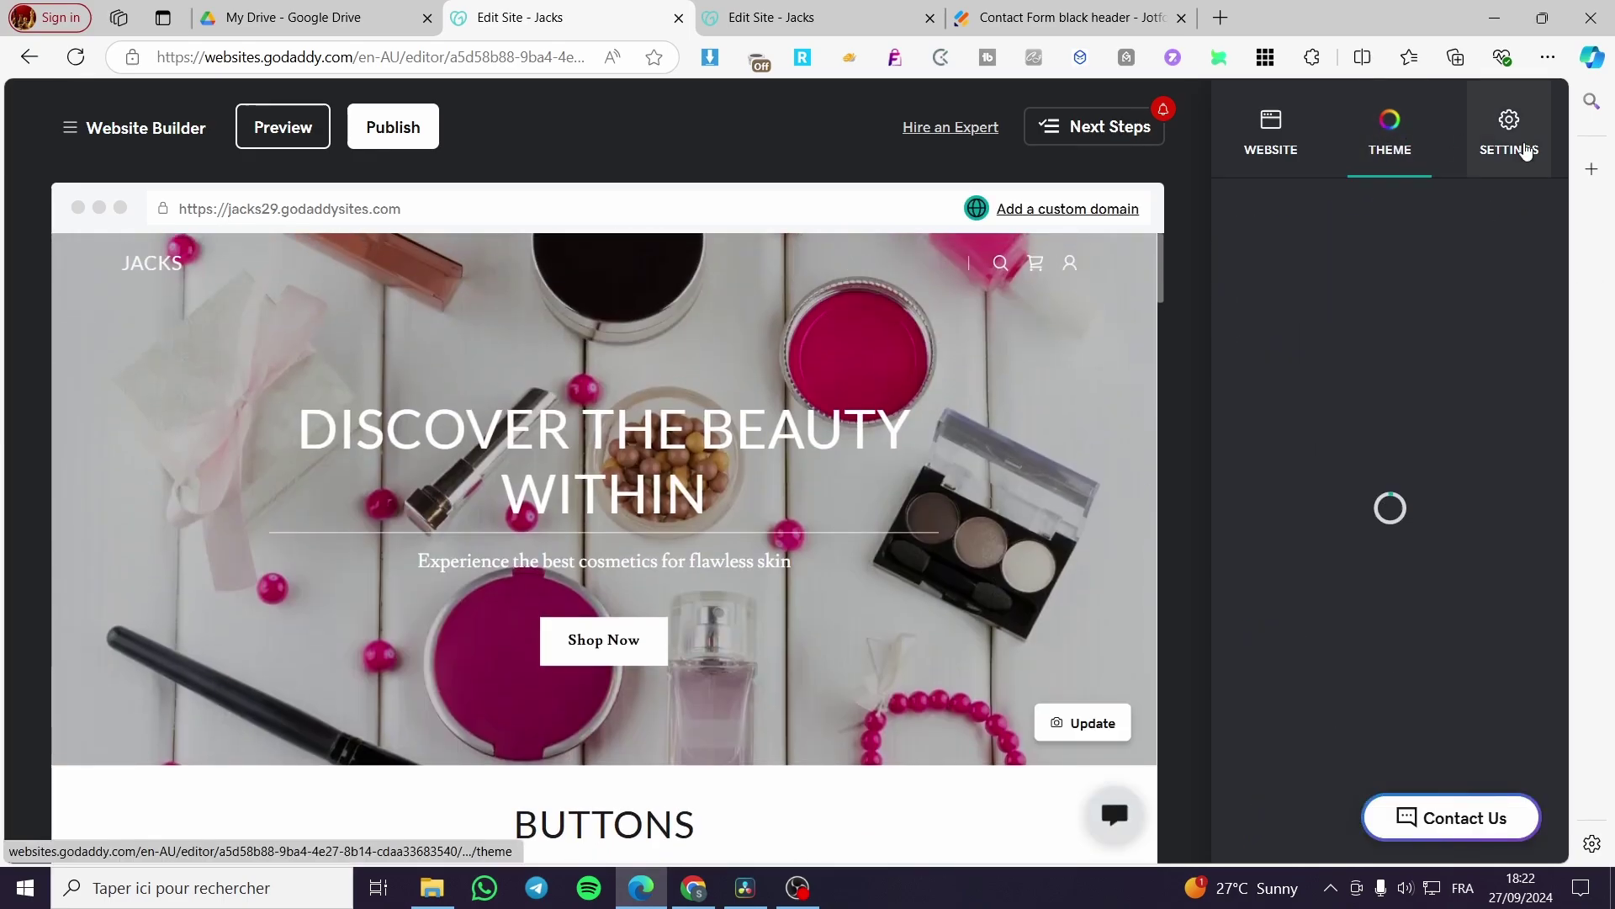
left_click(1522, 145)
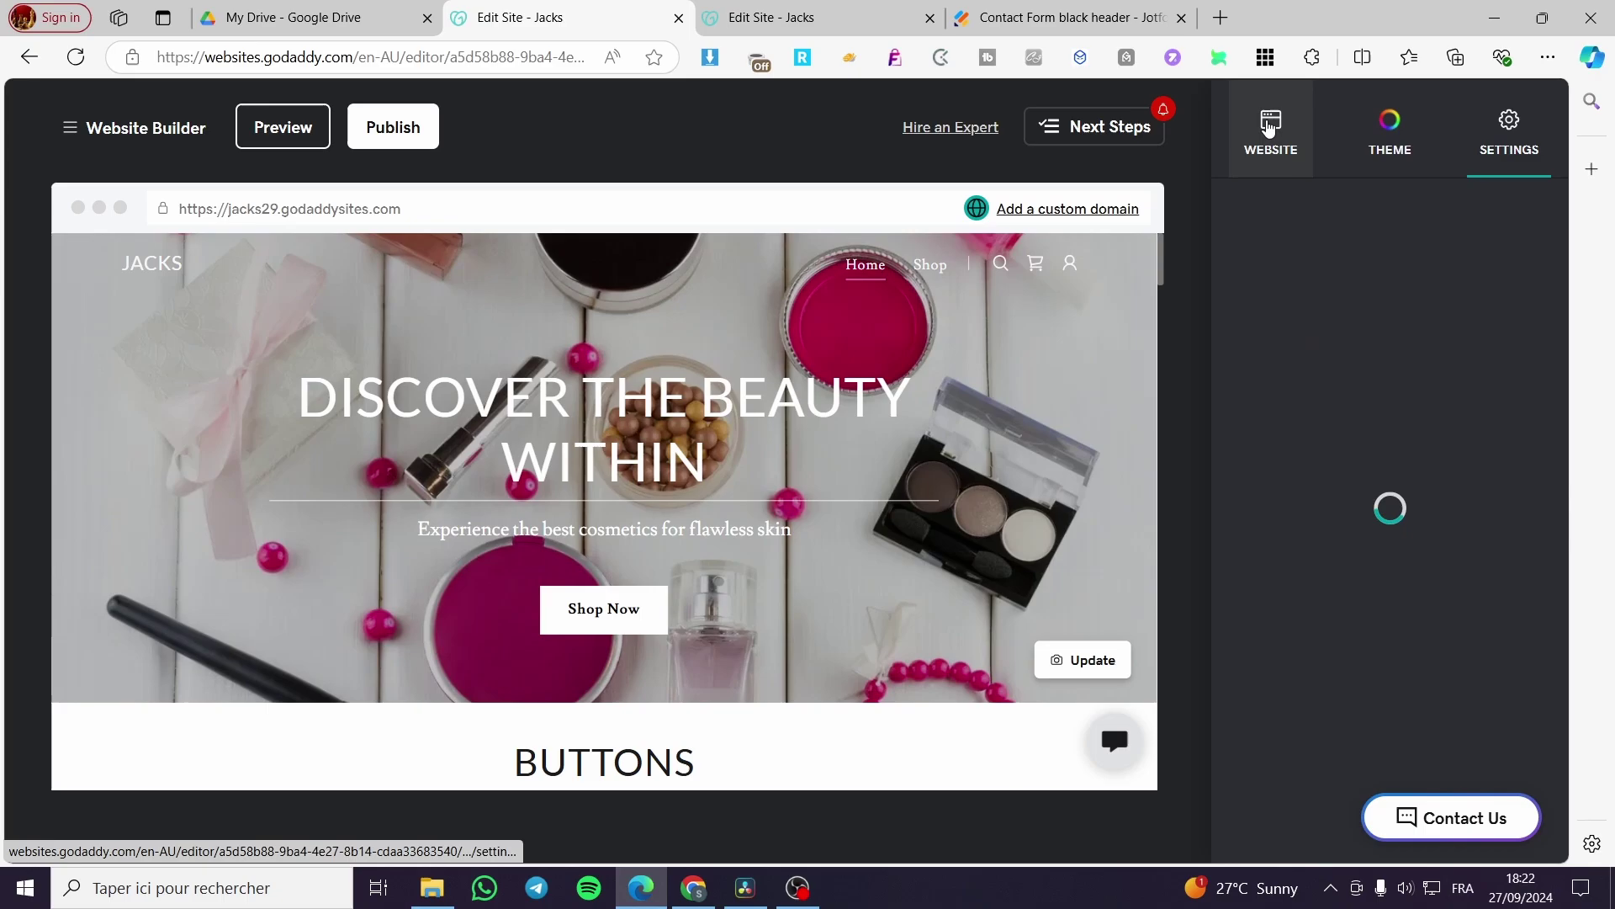
left_click(1270, 127)
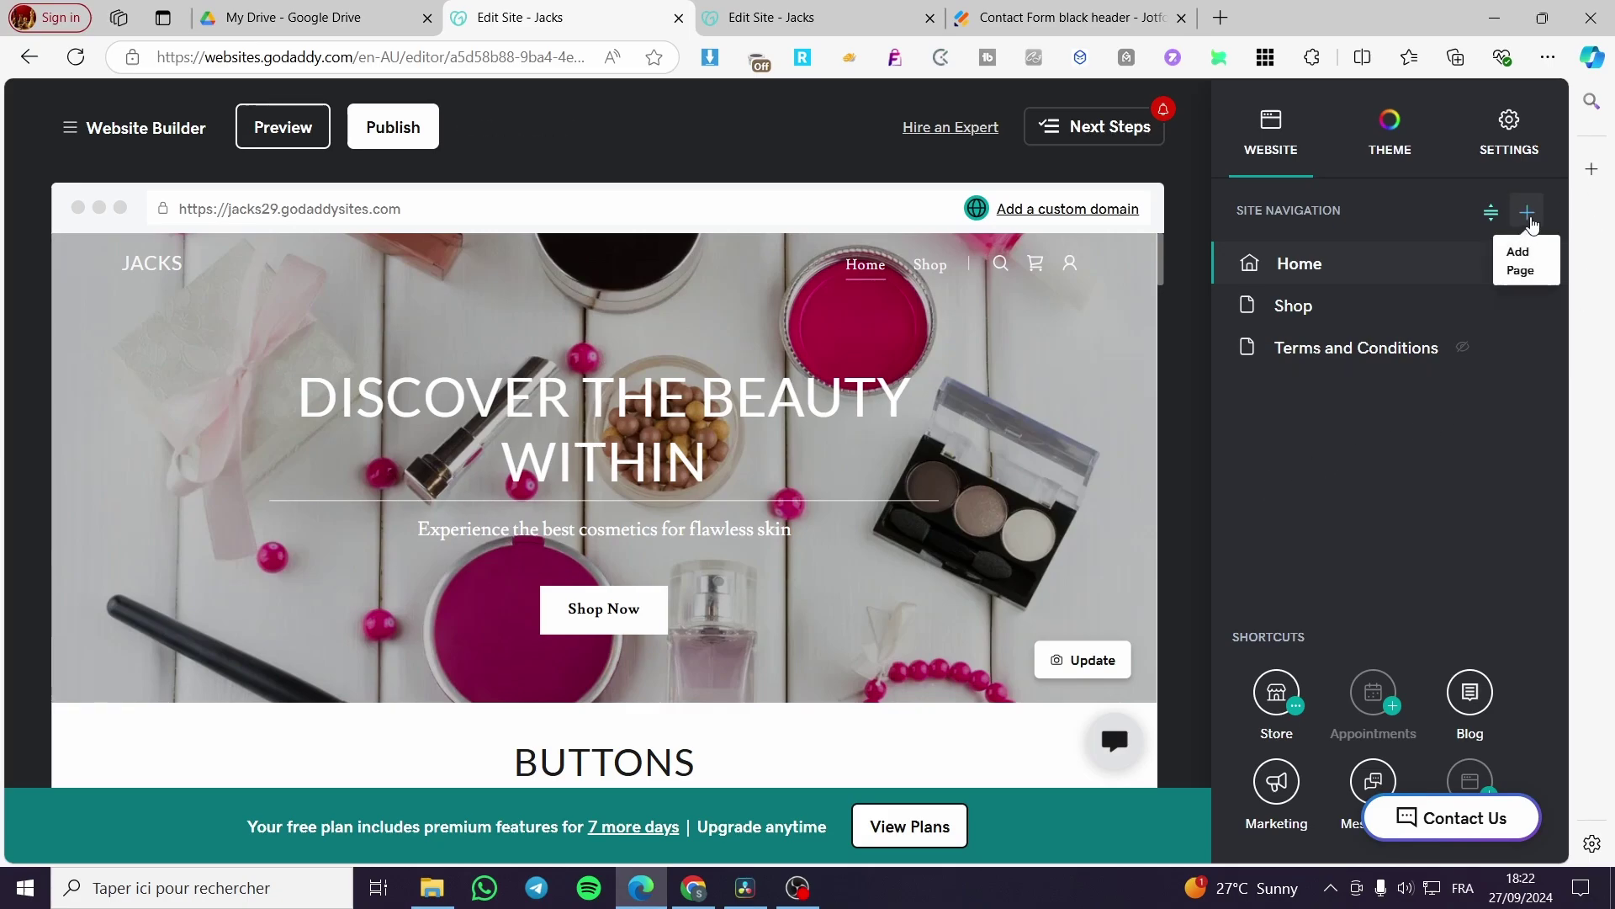
- Add a new Site Navigation item and set its type to Dropdown menu
left_click(1529, 214)
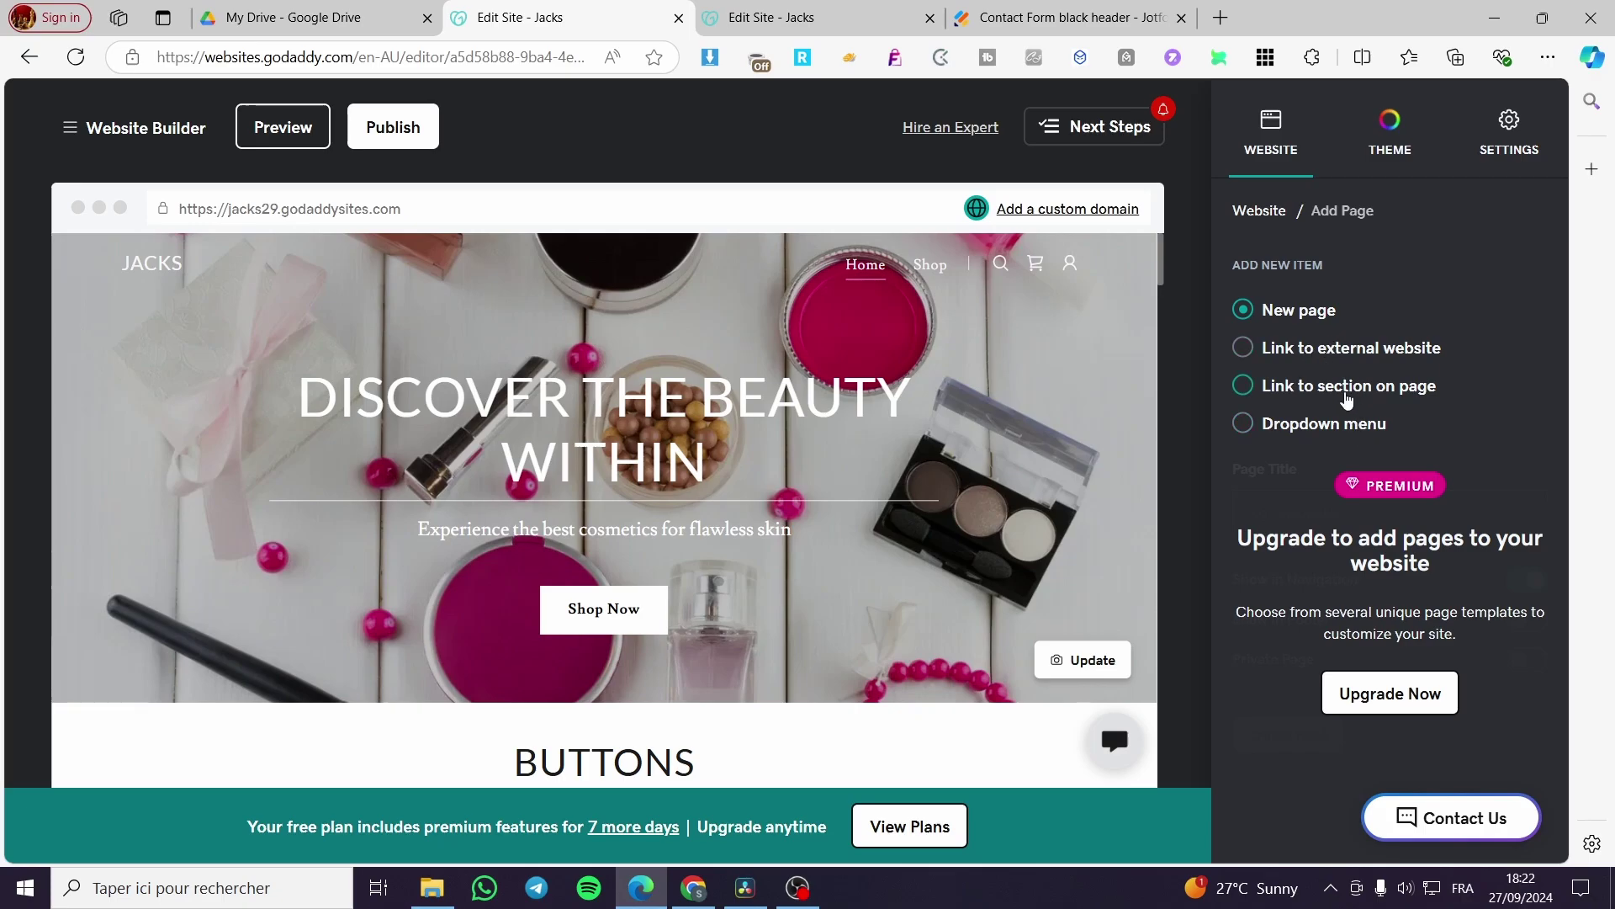
left_click(1348, 392)
left_click(1365, 356)
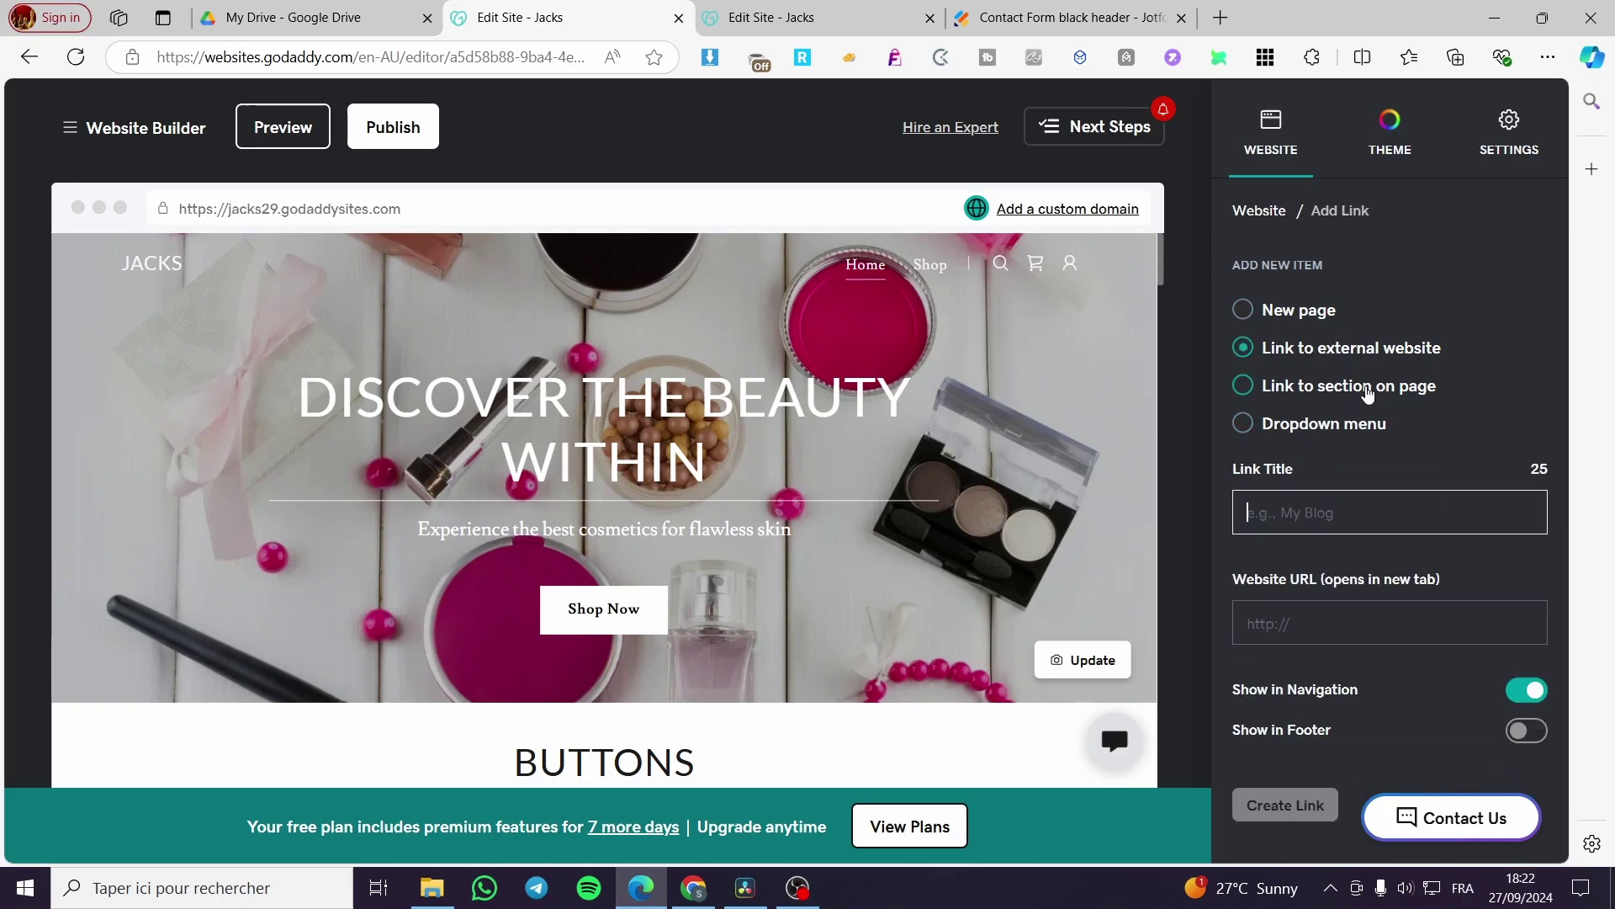
left_click(1371, 430)
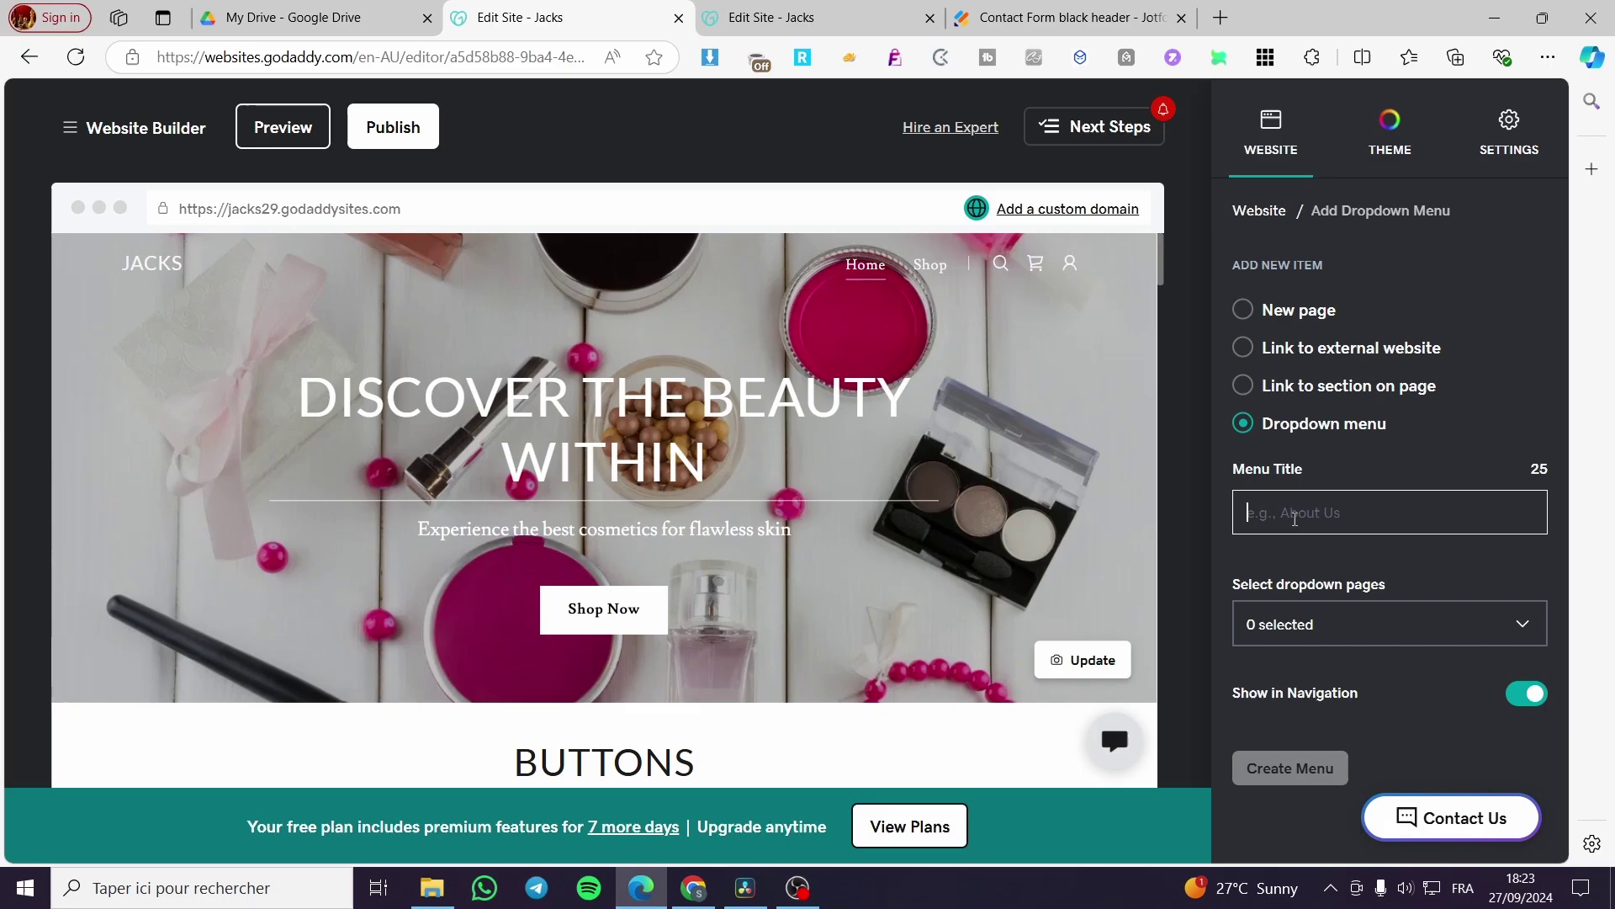
- Create a 'More' dropdown menu containing the Shop and Terms and Conditions pages
type("More")
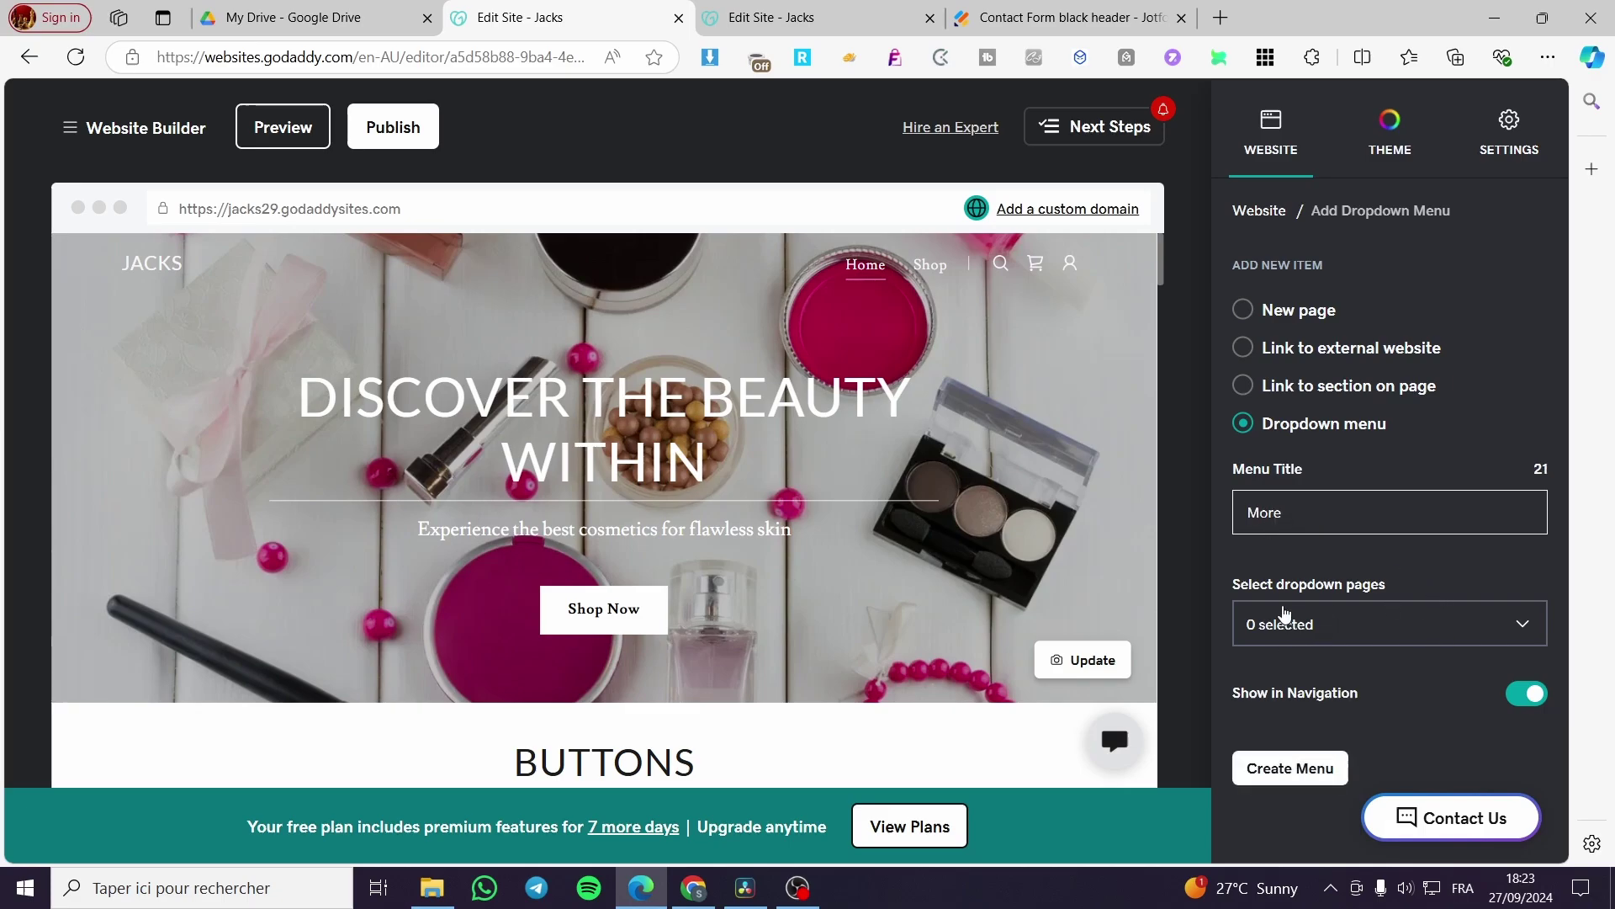
left_click(1428, 620)
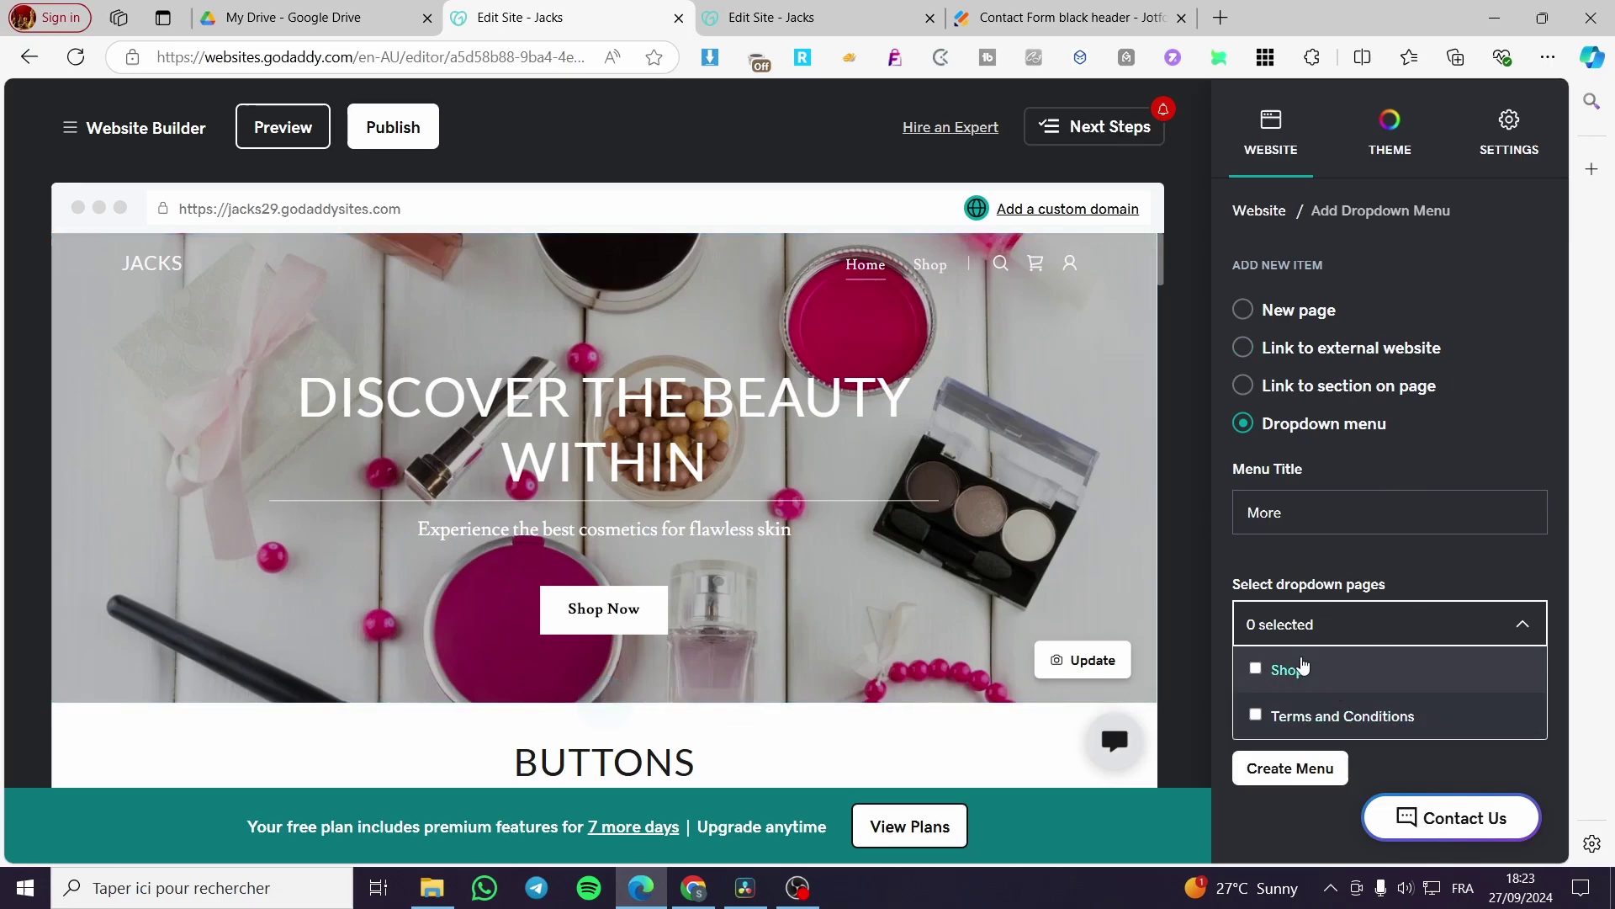
left_click(1256, 668)
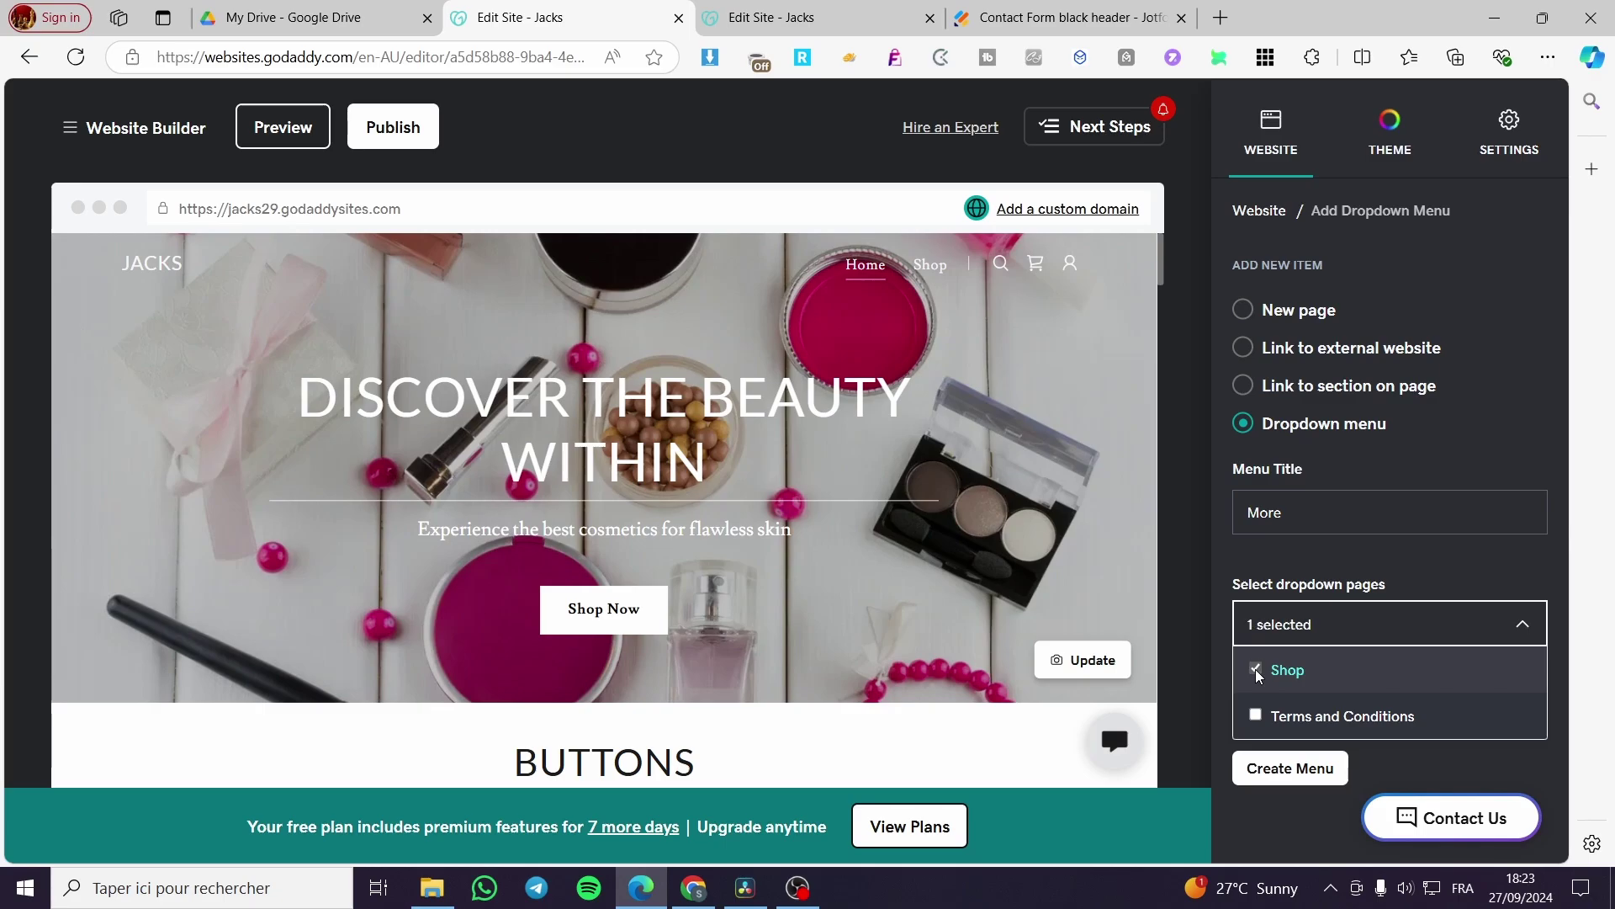
left_click(1258, 718)
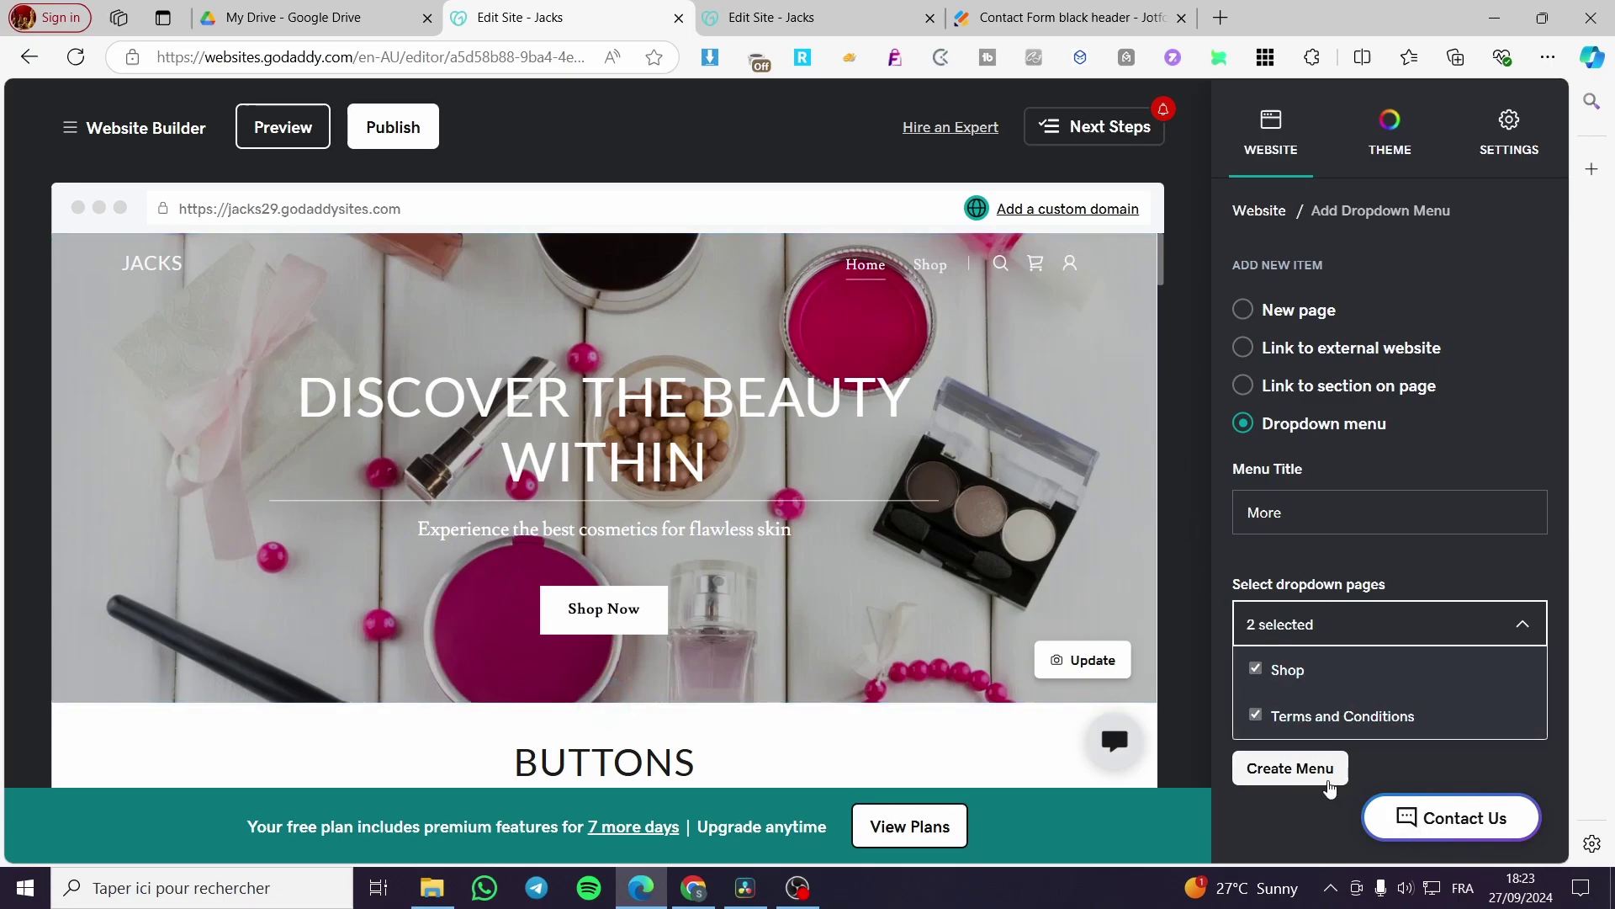
left_click(1329, 787)
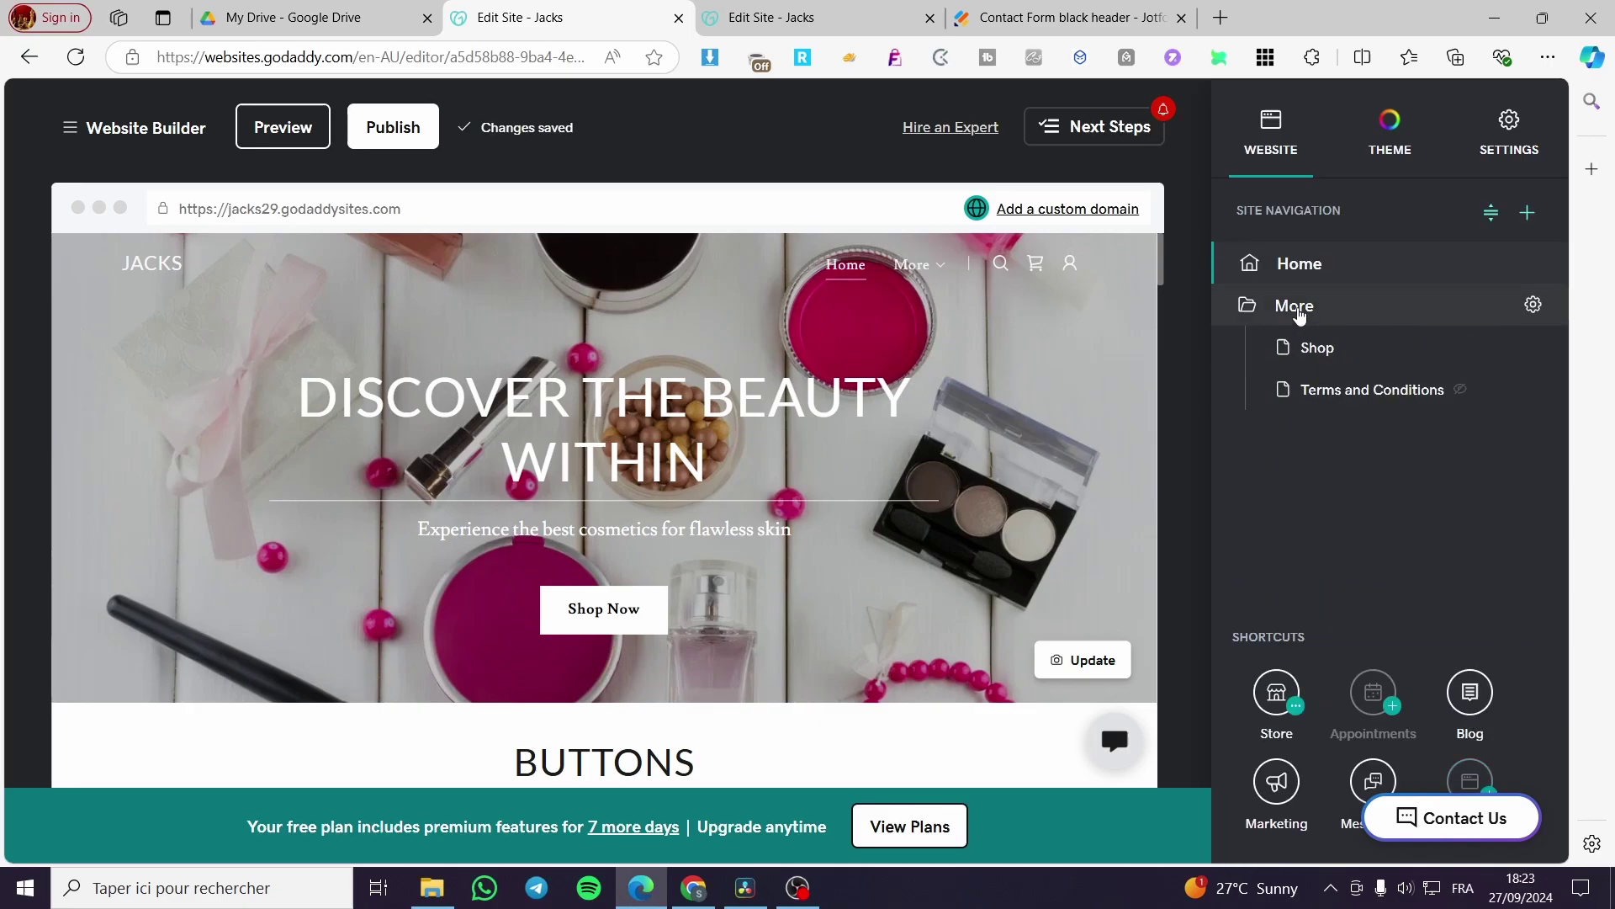
- Check the Terms and Conditions page and its options under More, then display the Shop page
left_click(1295, 308)
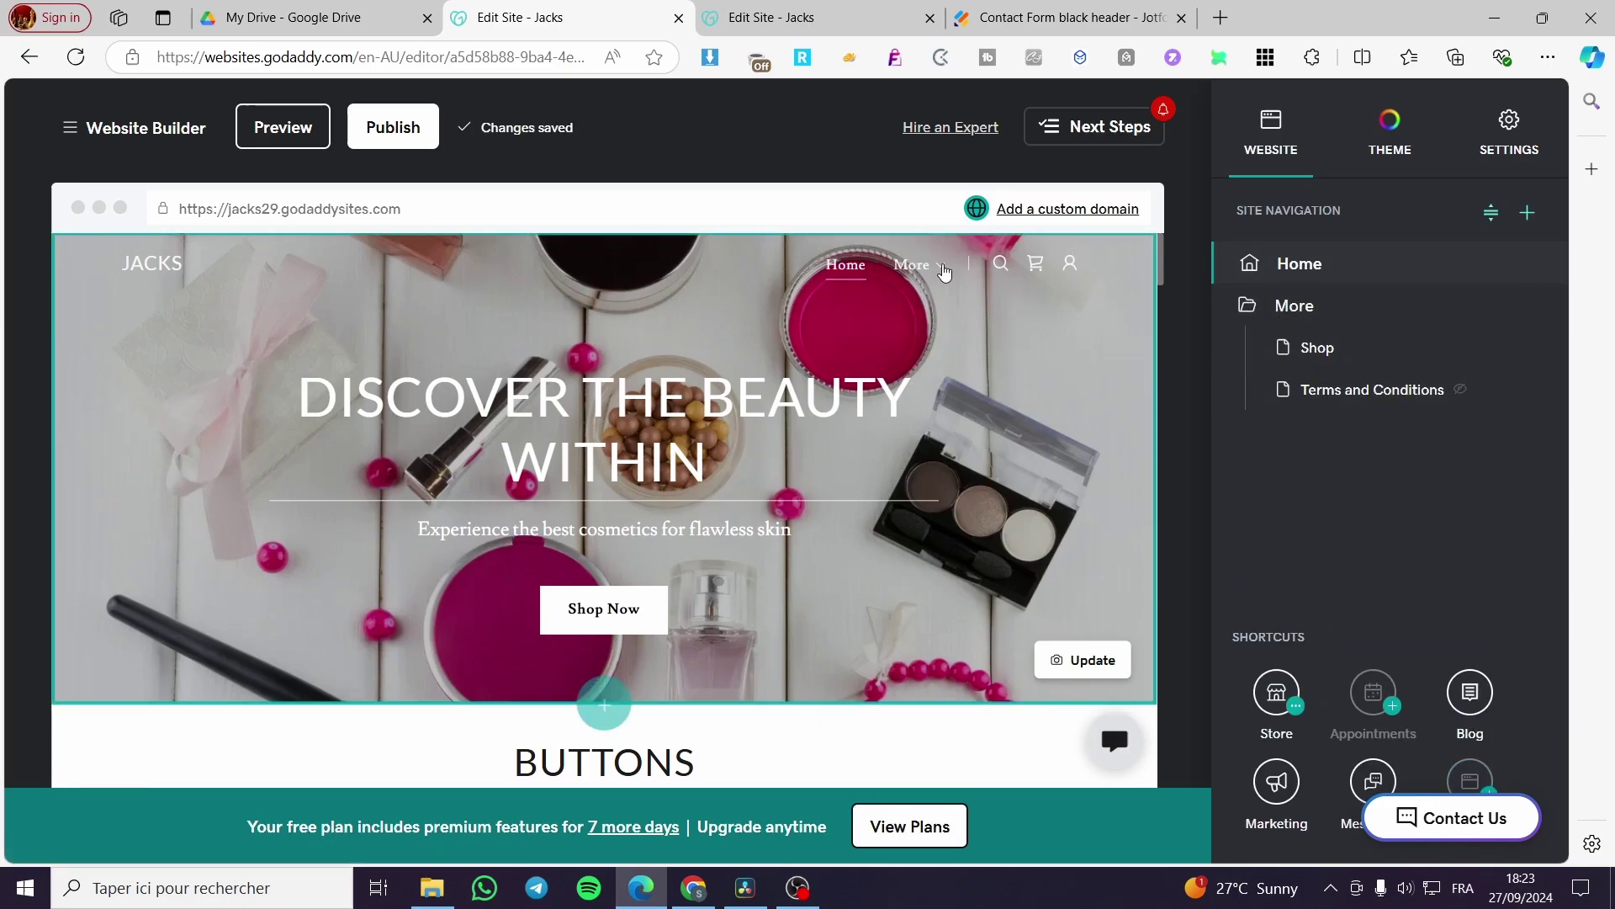
mouse_move(938, 269)
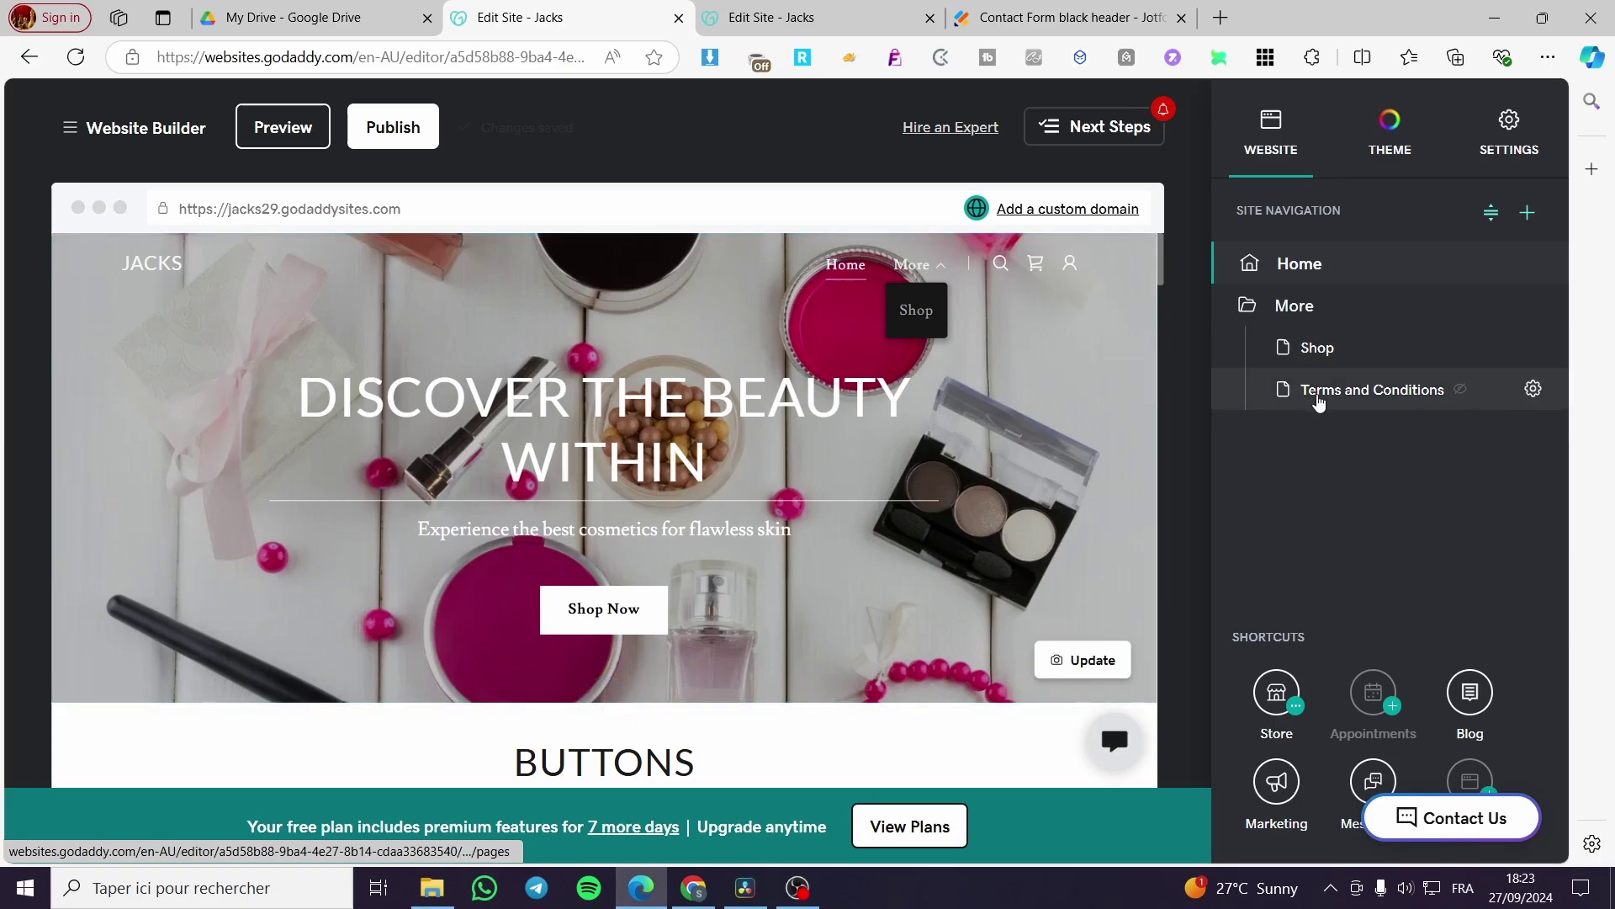
left_click(1465, 391)
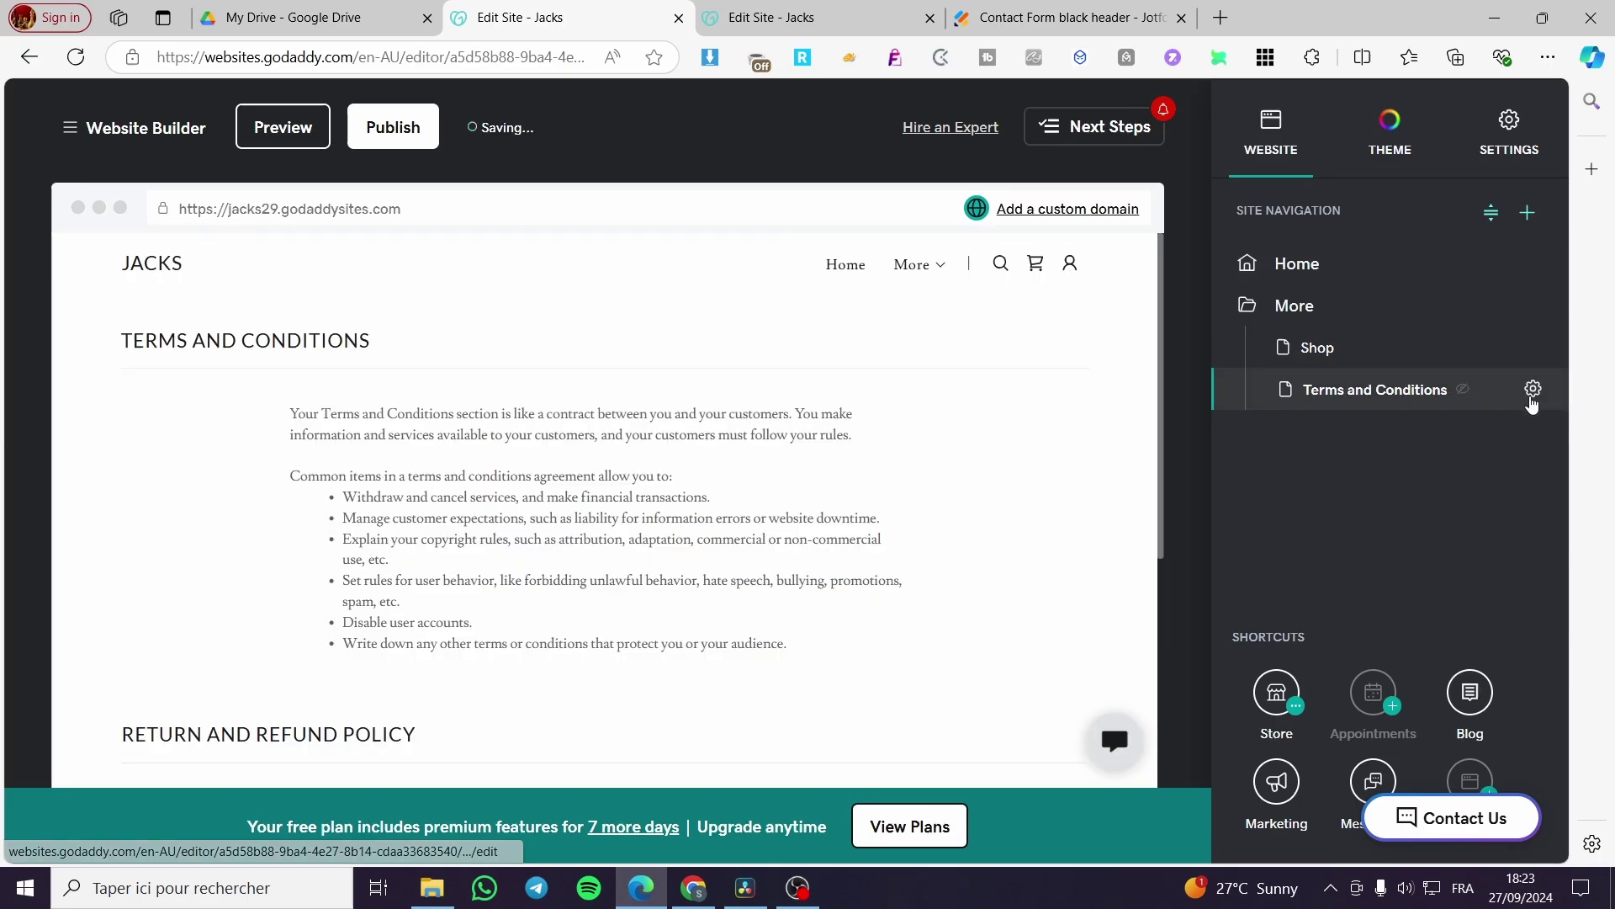
left_click(1533, 390)
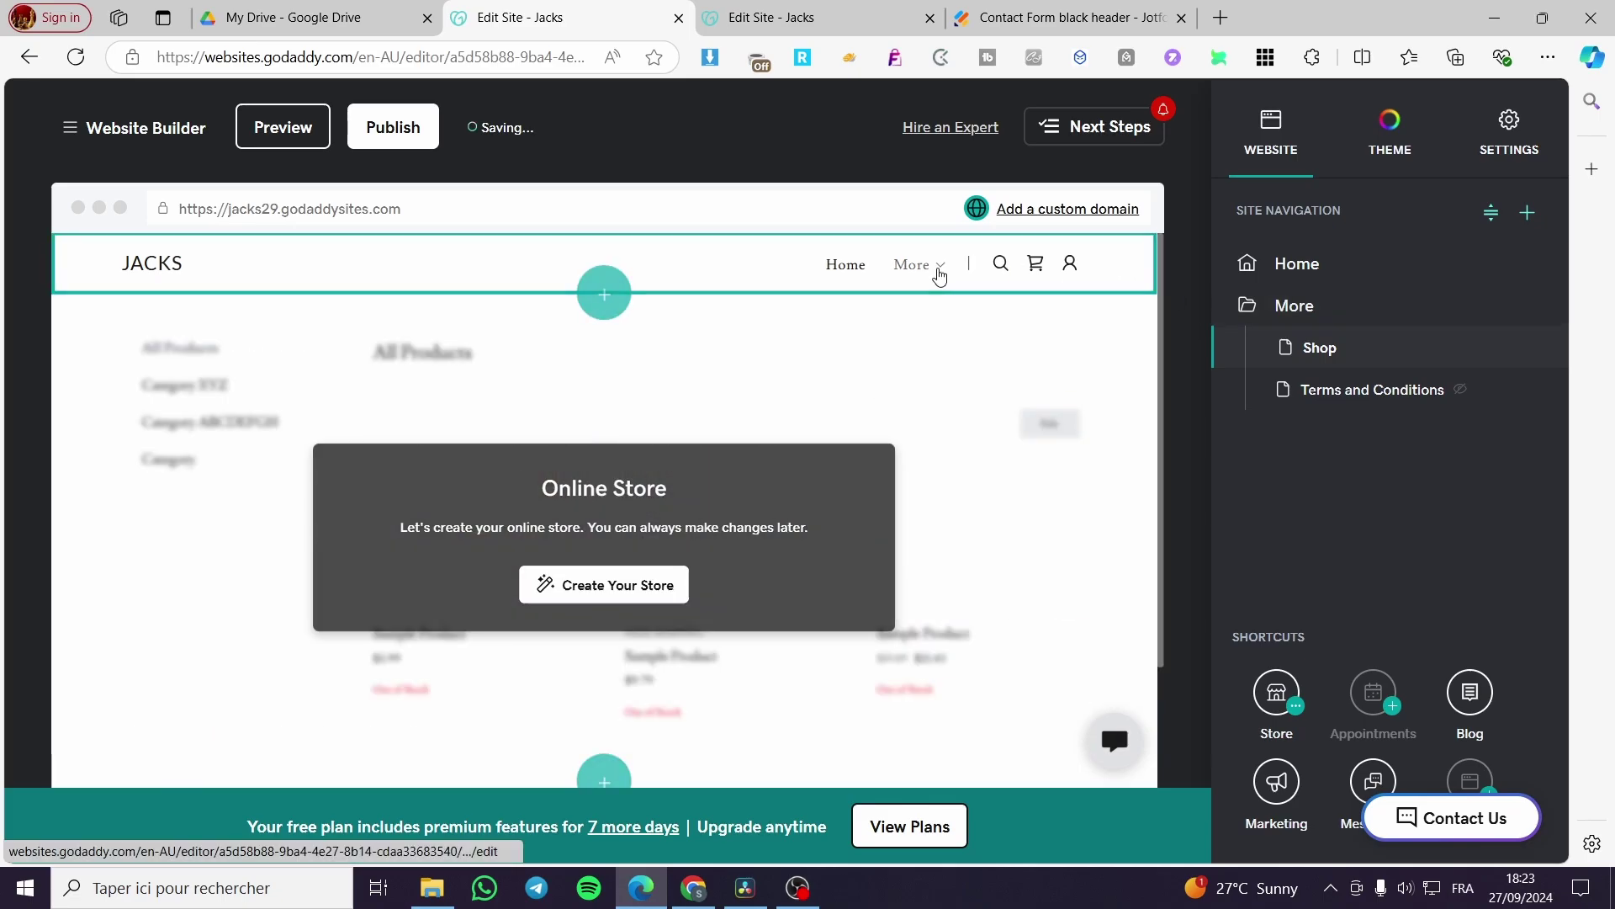
left_click(943, 274)
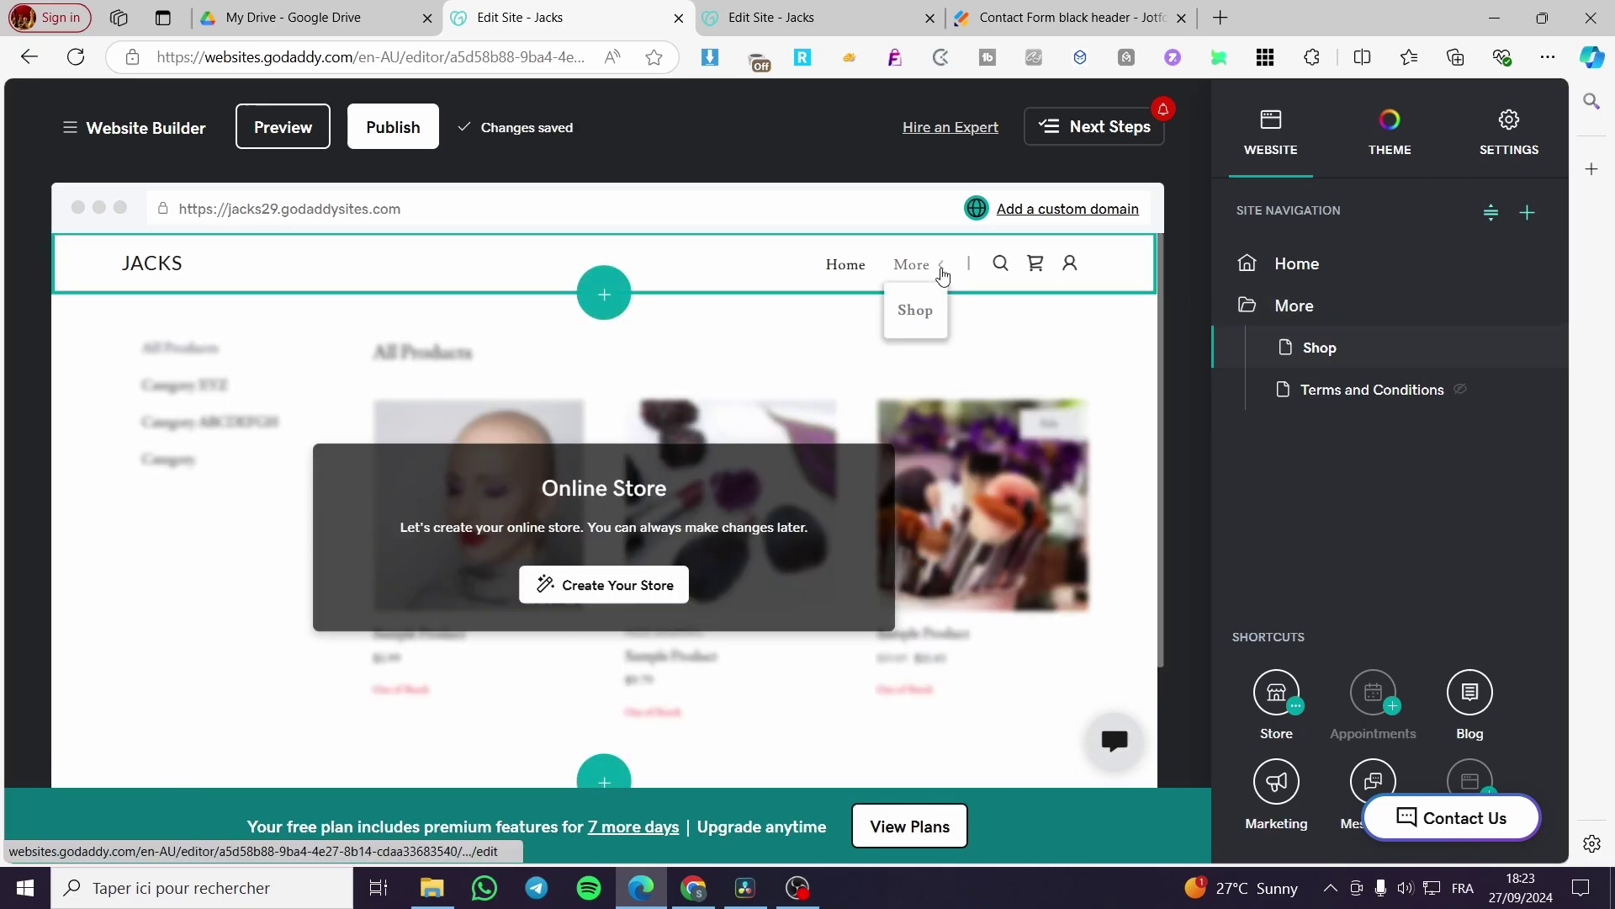